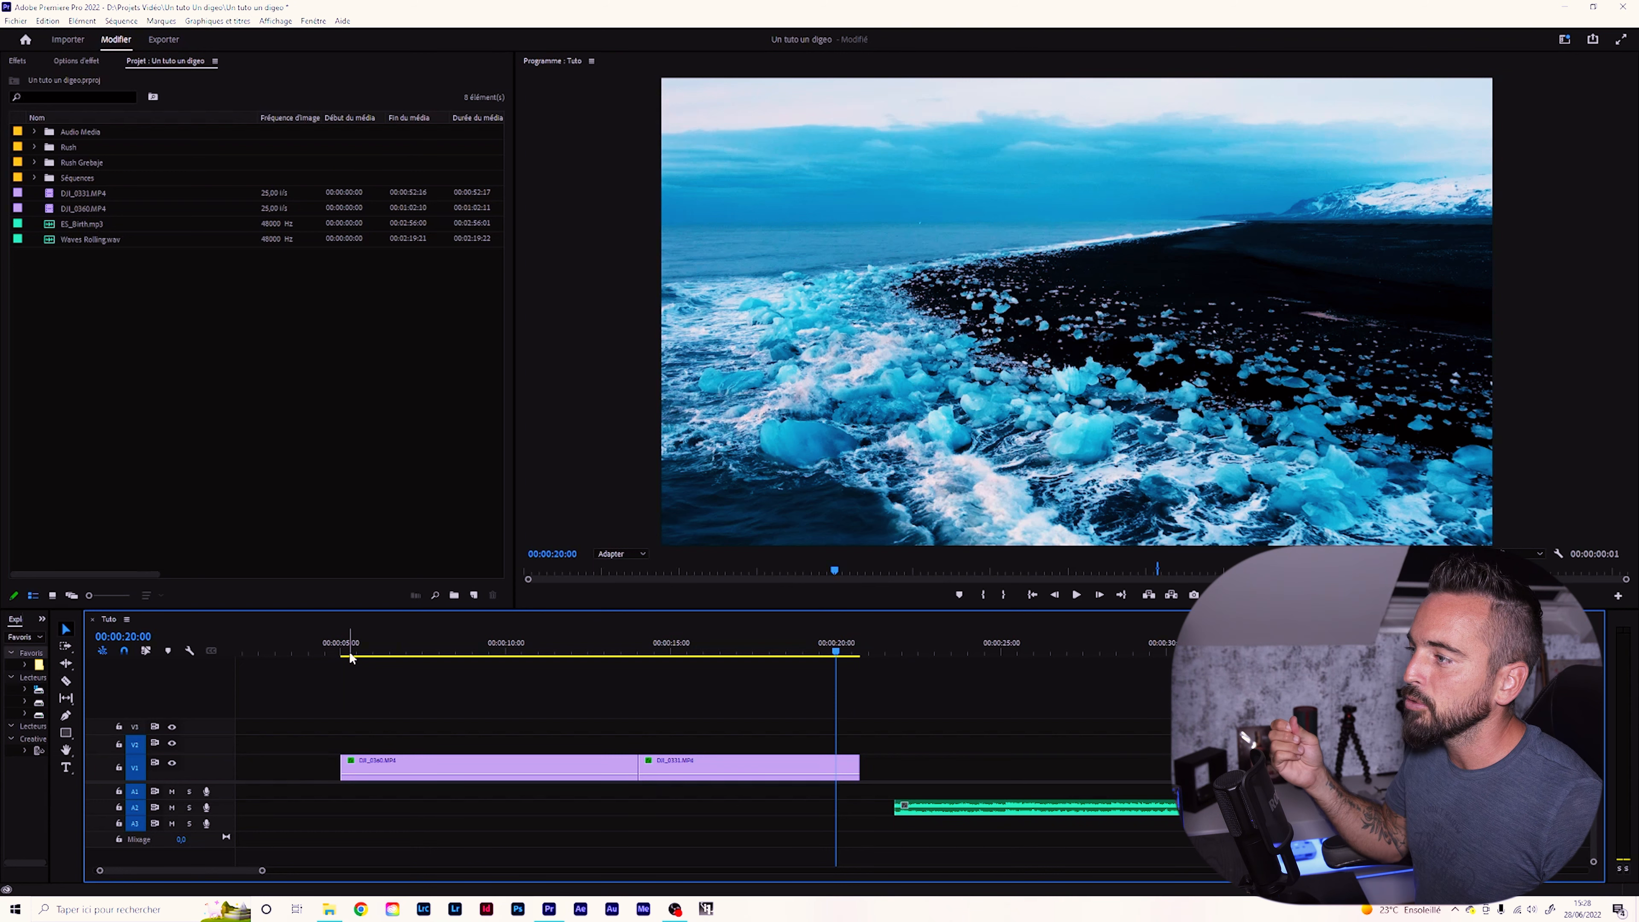
- Enlarge video track V1 and display the speed (Vitesse) keyframe line on the DJI_0360.MP4 clip
click(395, 651)
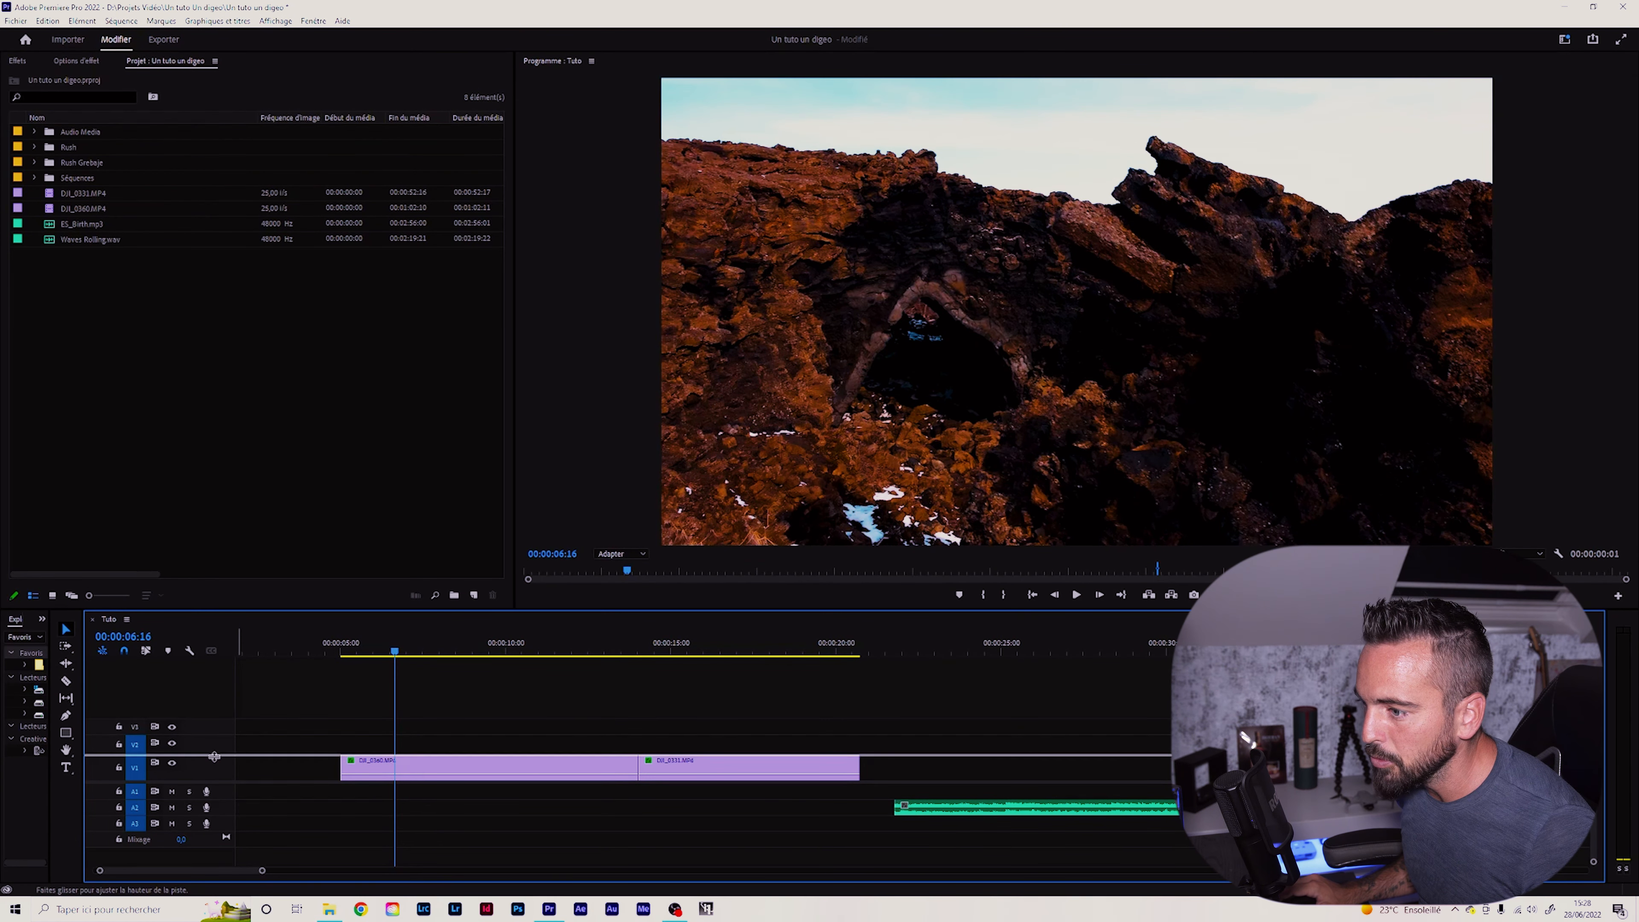
drag(215, 737, 216, 711)
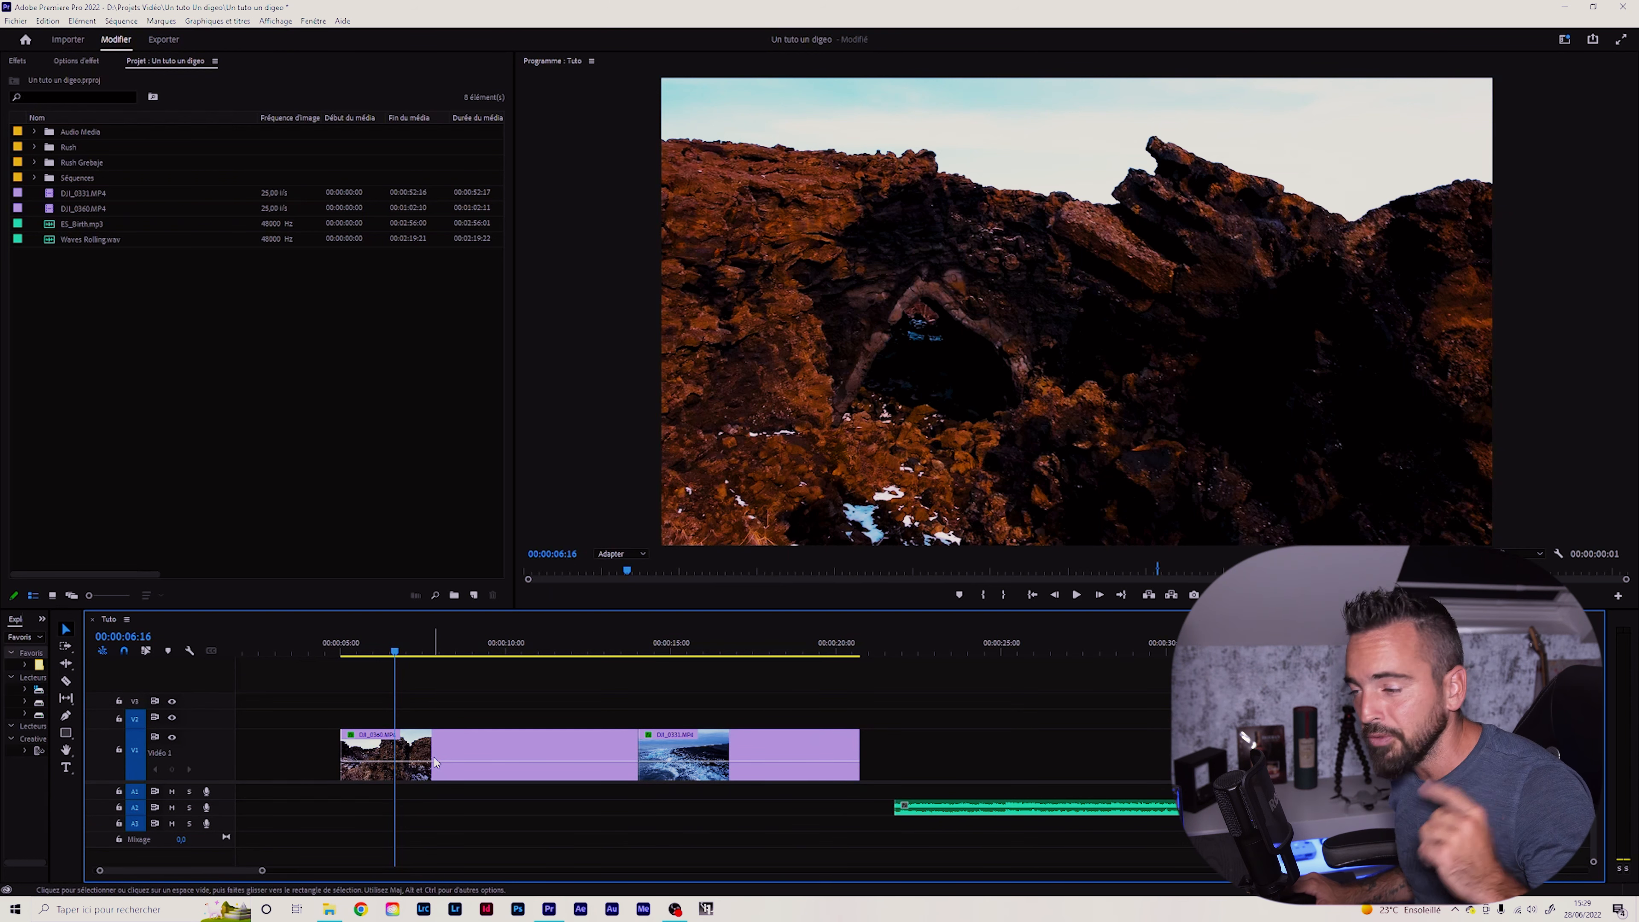
right_click(418, 769)
mouse_move(476, 767)
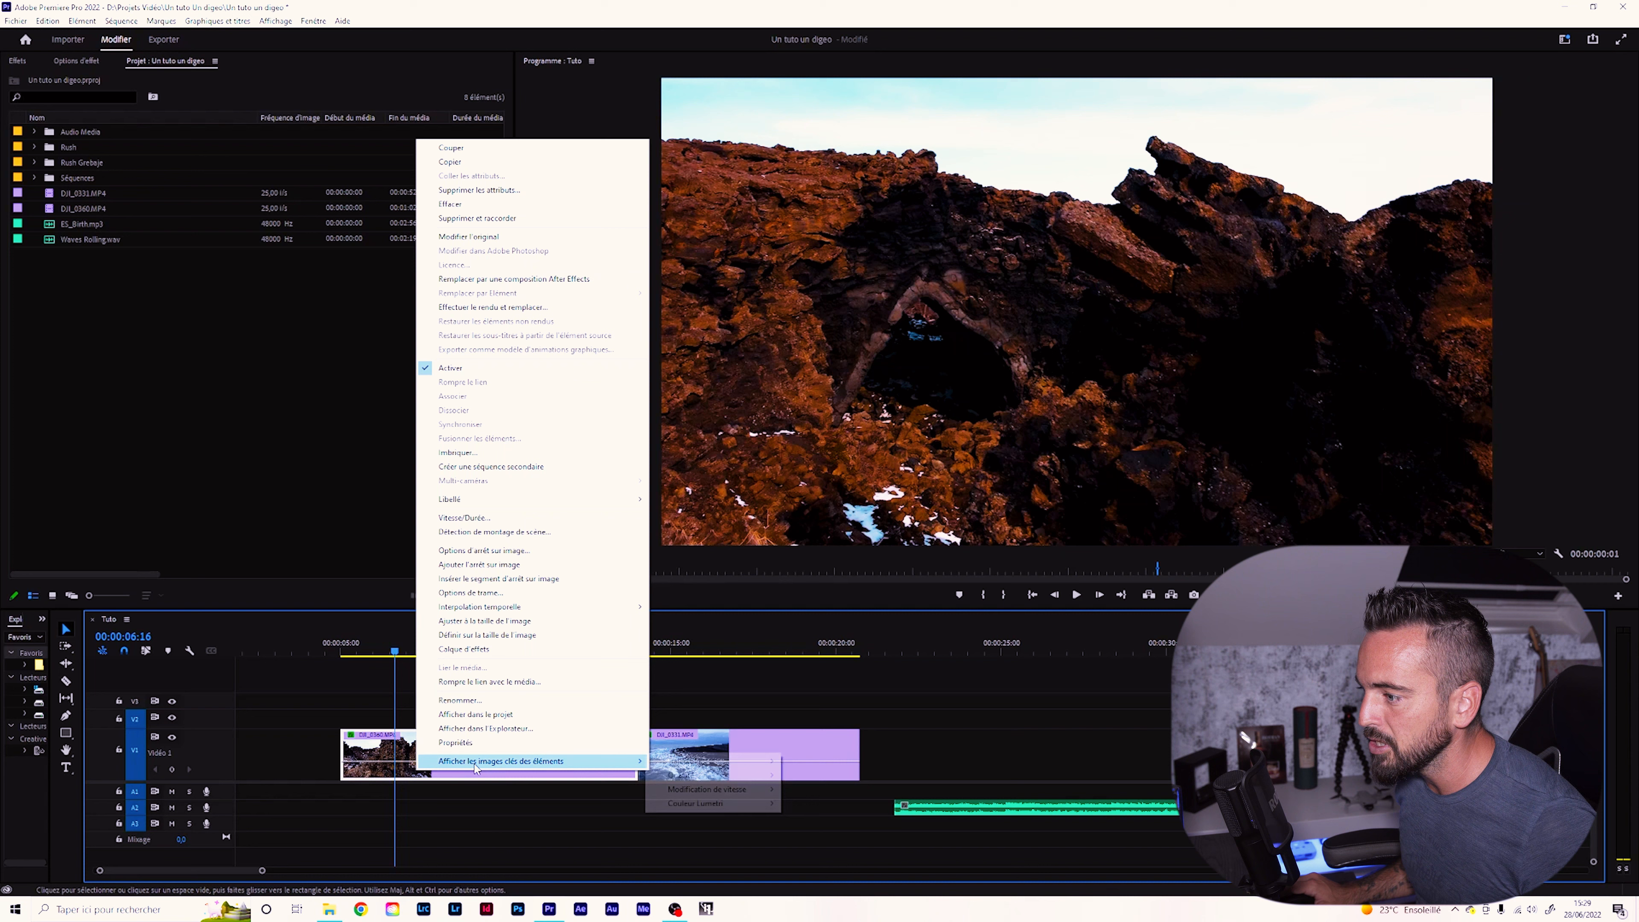
mouse_move(736, 796)
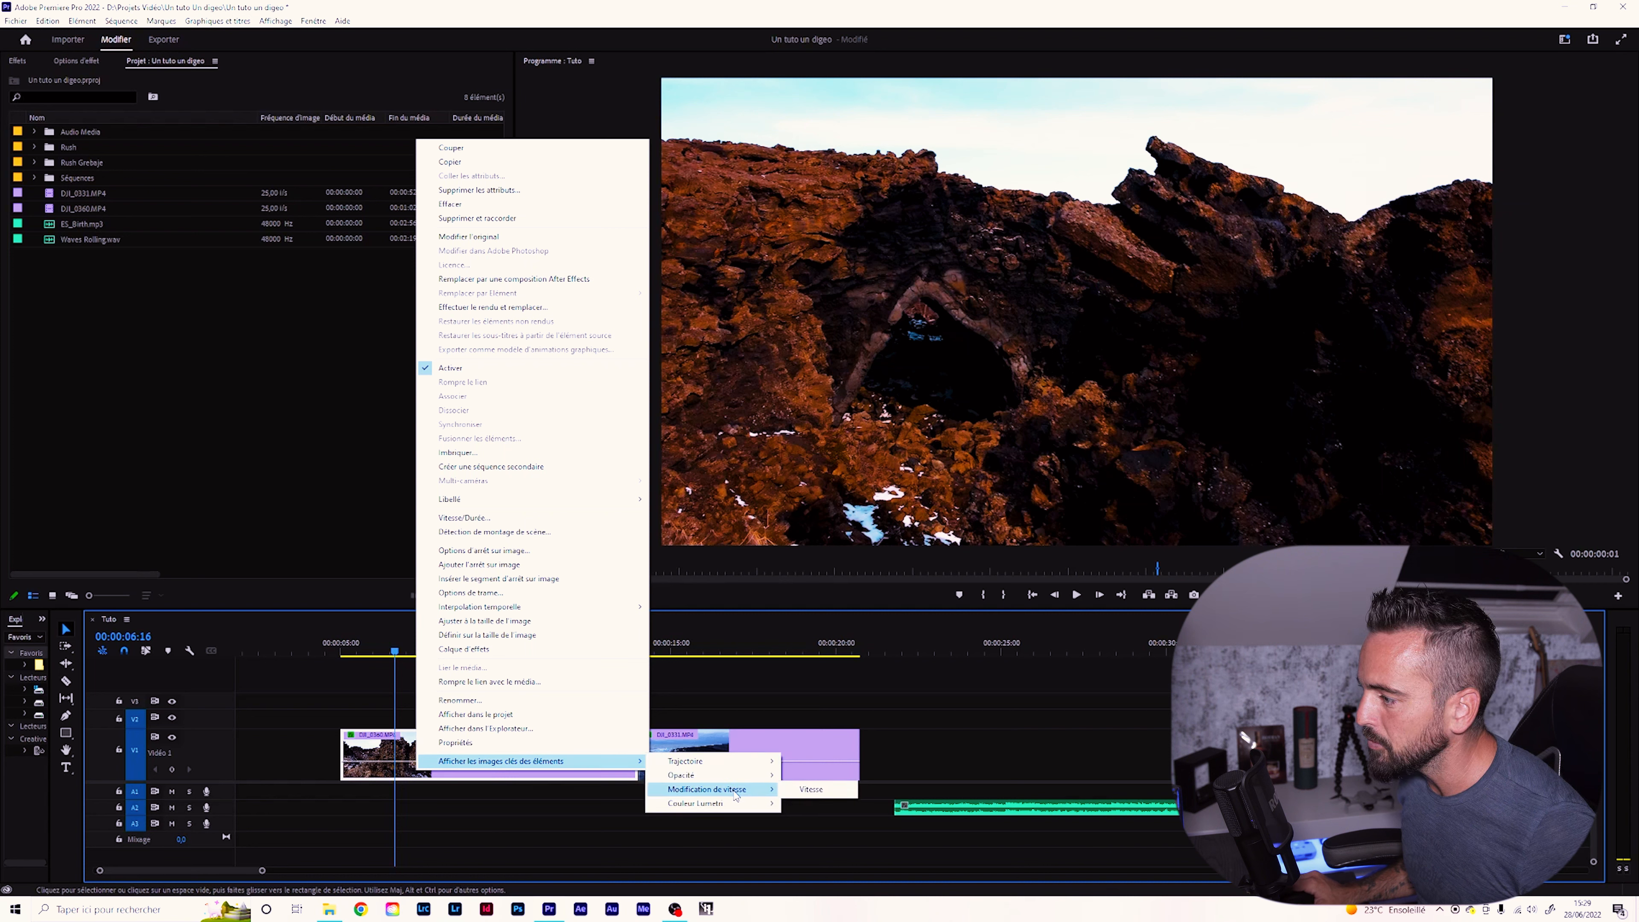
click(812, 790)
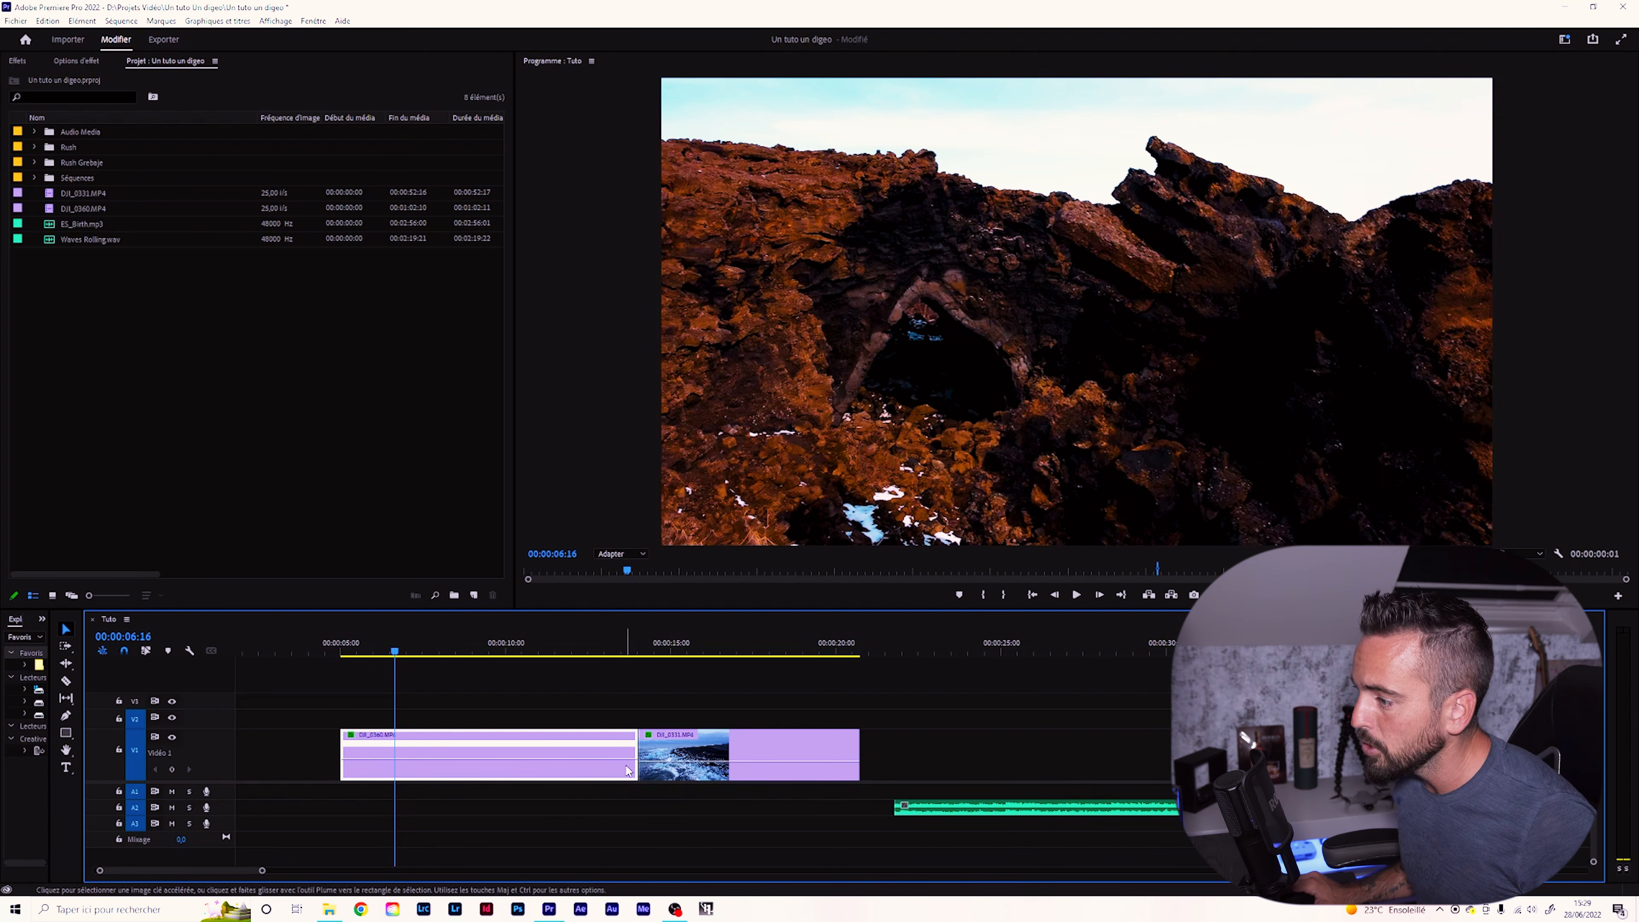
- Display the speed (Vitesse) keyframe line on the DJI_0331.MP4 clip as well
right_click(701, 755)
mouse_move(741, 749)
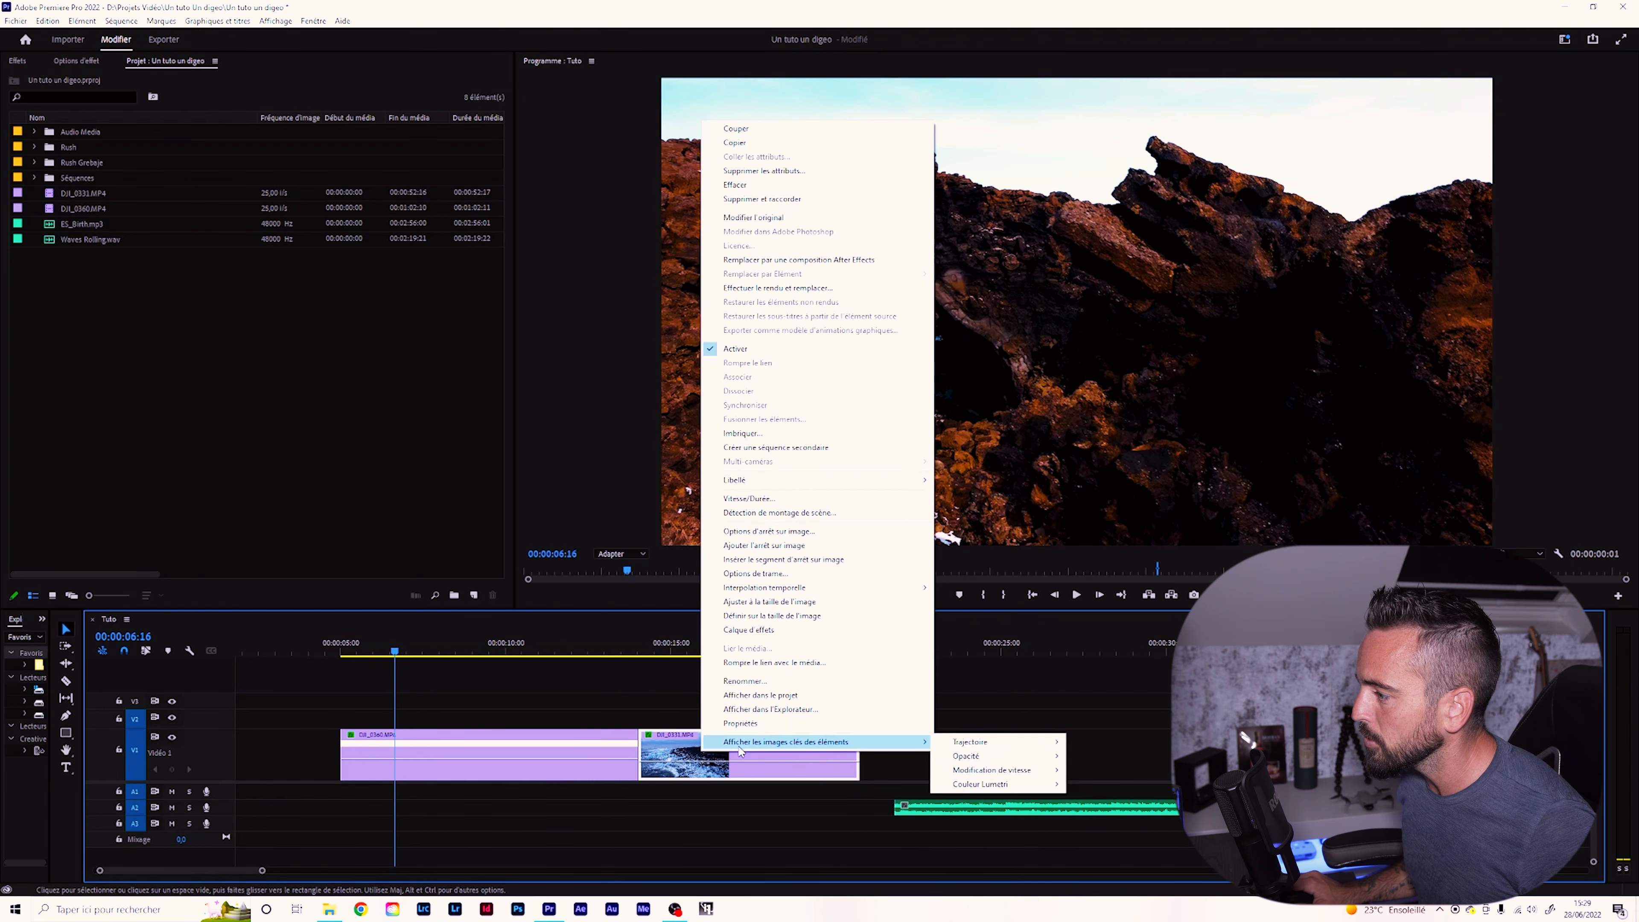
mouse_move(1026, 770)
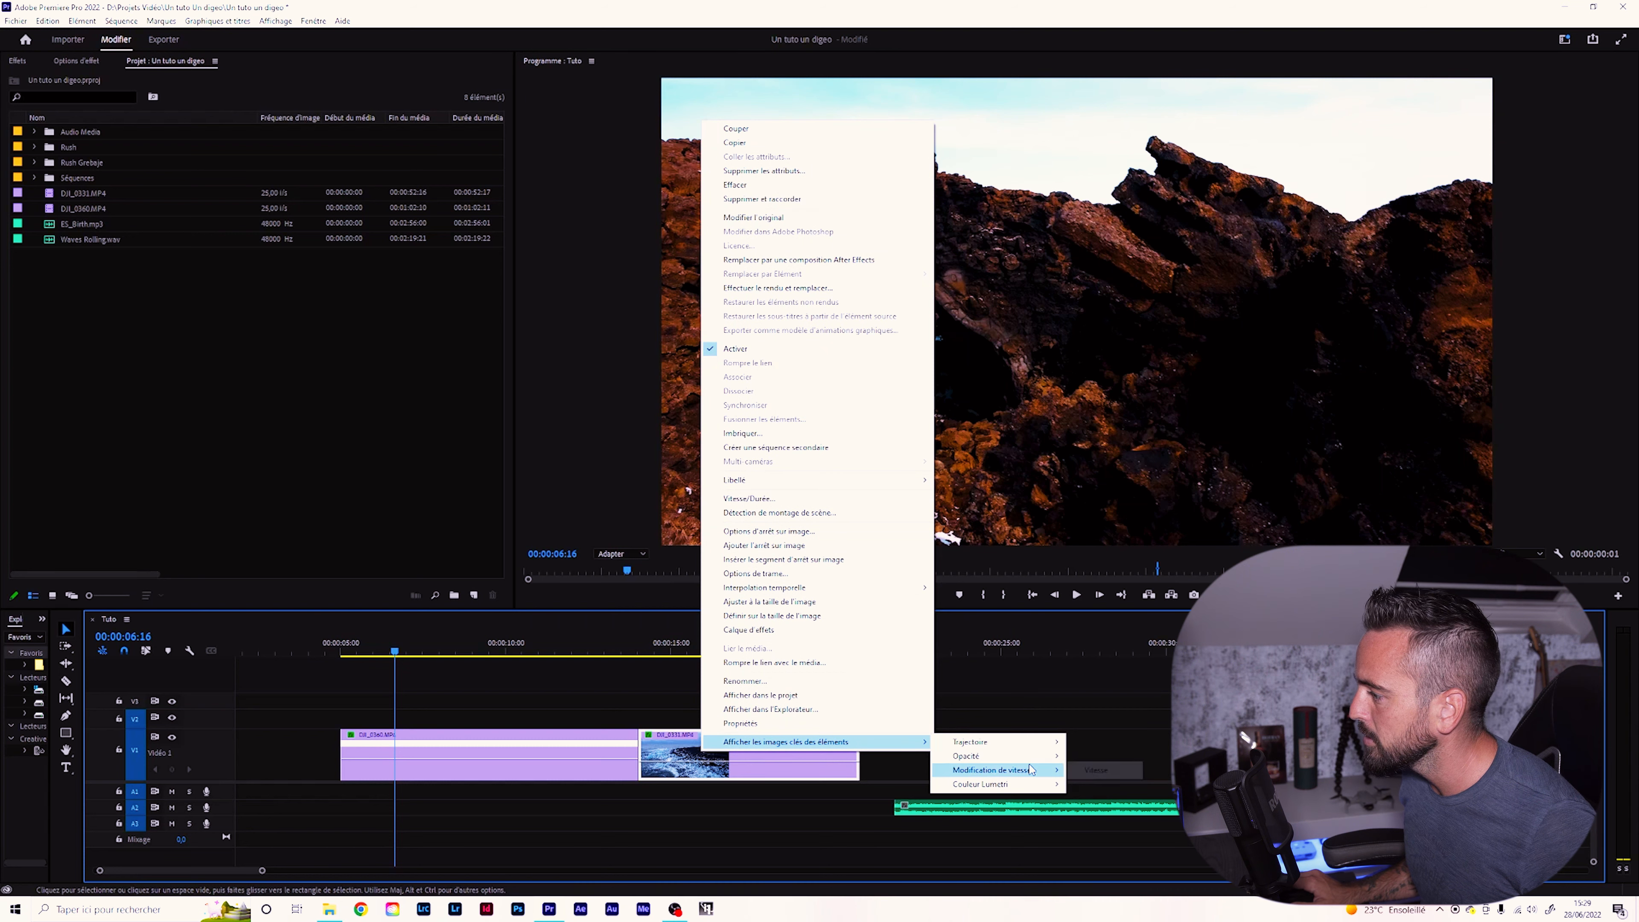
click(1097, 771)
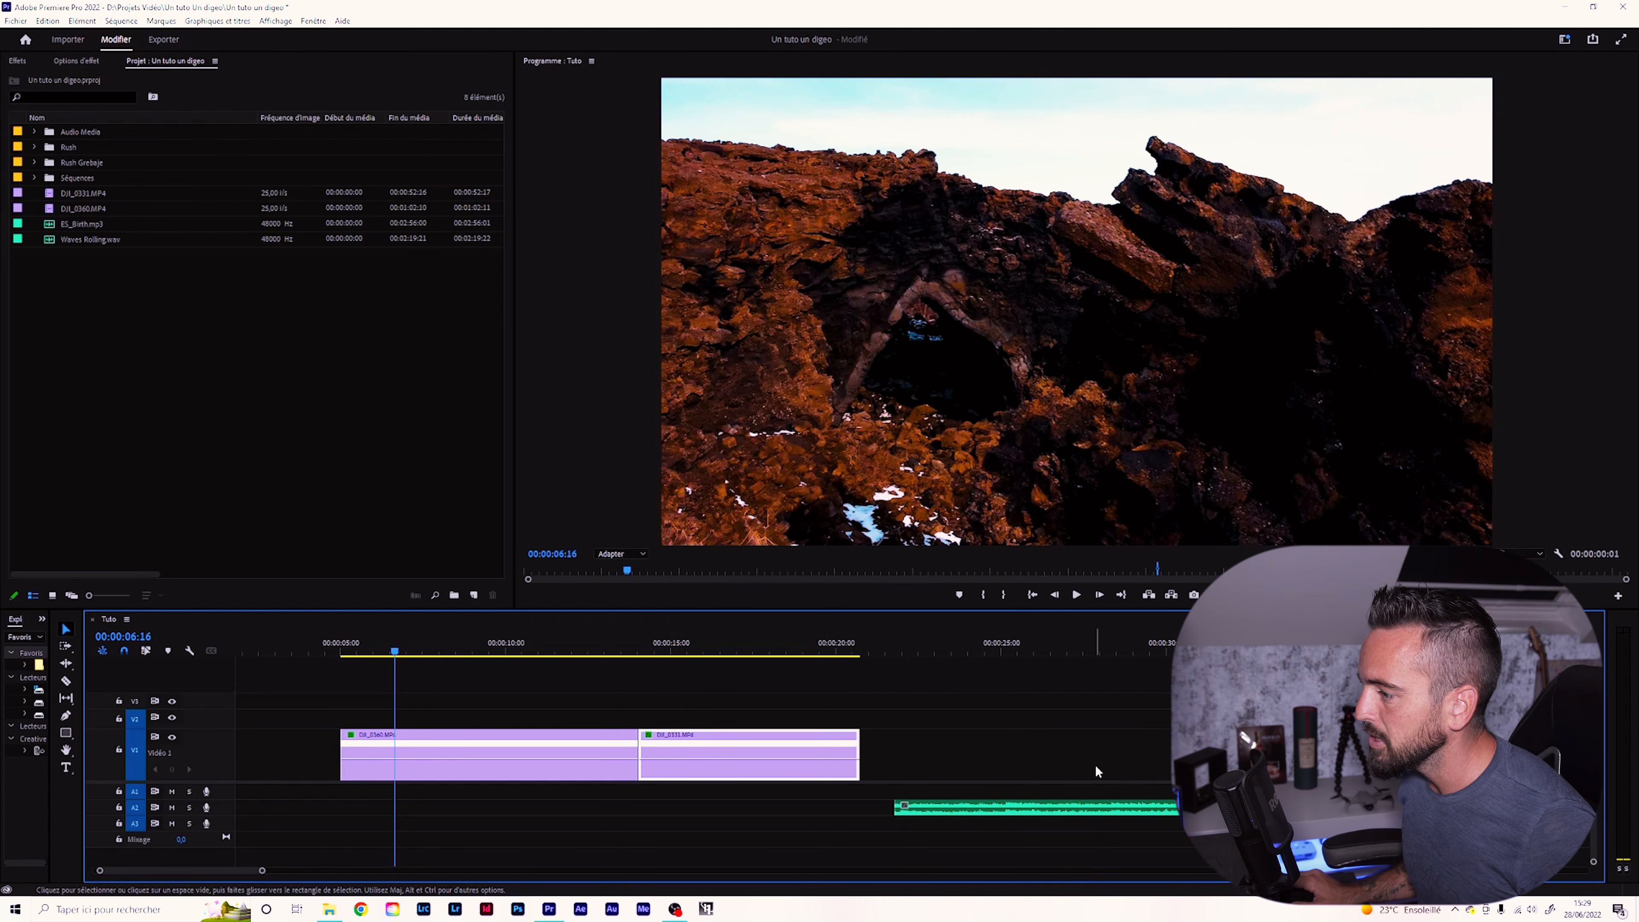
- Scrub DJI_0360.MP4, add a speed keyframe at 00:00:06:16, and move the playhead to the fast section's end at about 00:00:09:13
click(348, 655)
drag(350, 653, 571, 656)
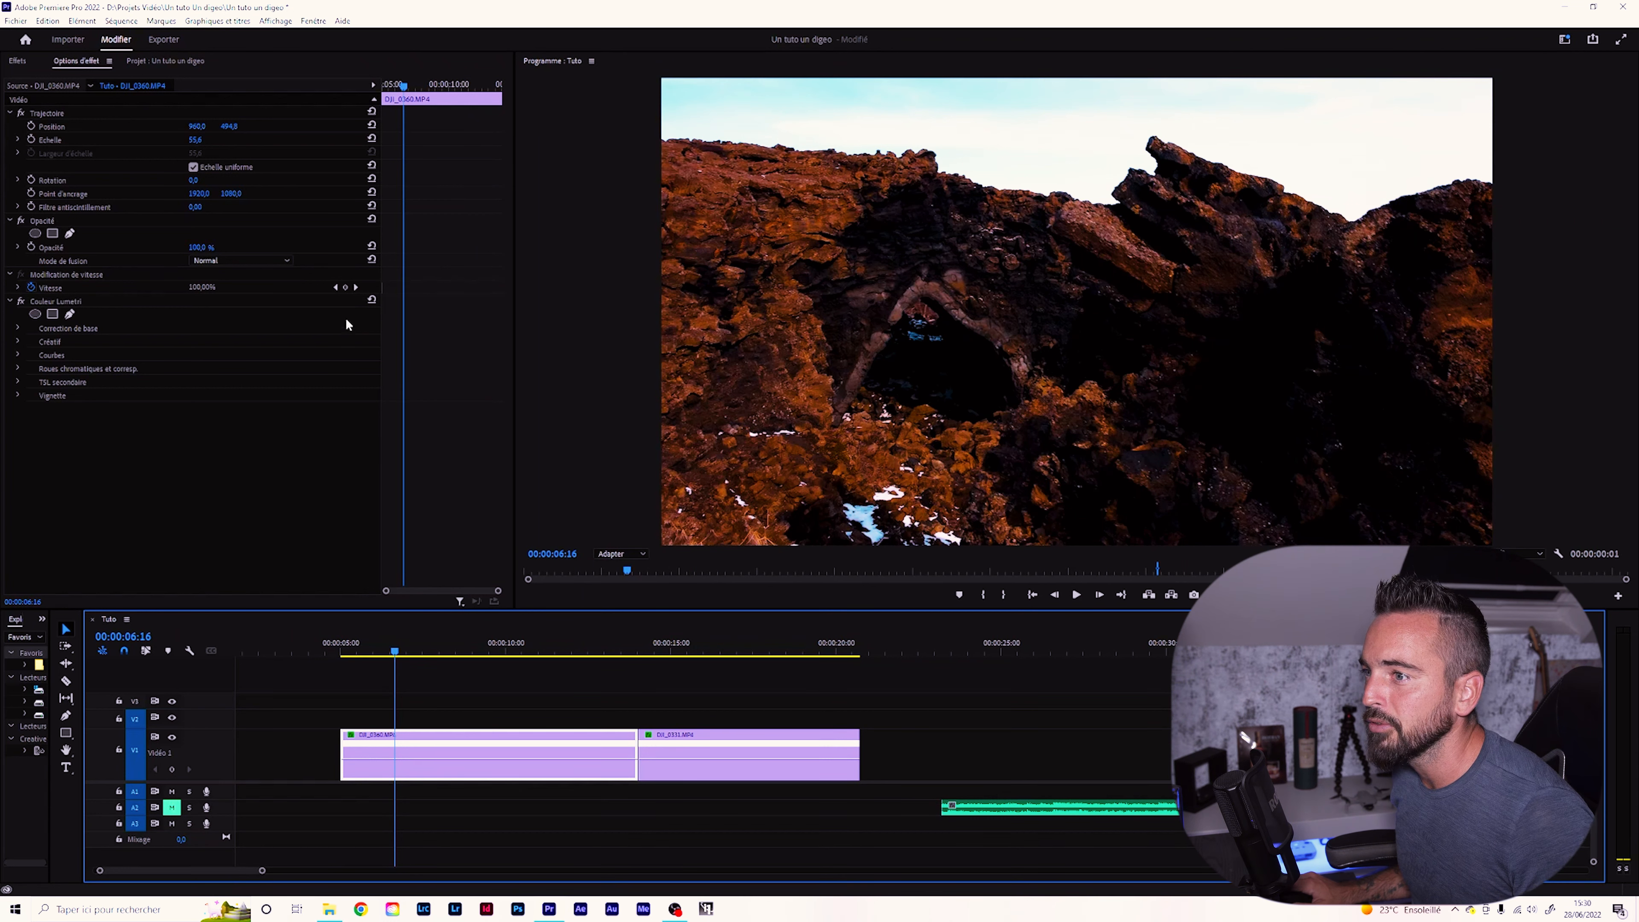
click(346, 288)
drag(395, 653, 492, 656)
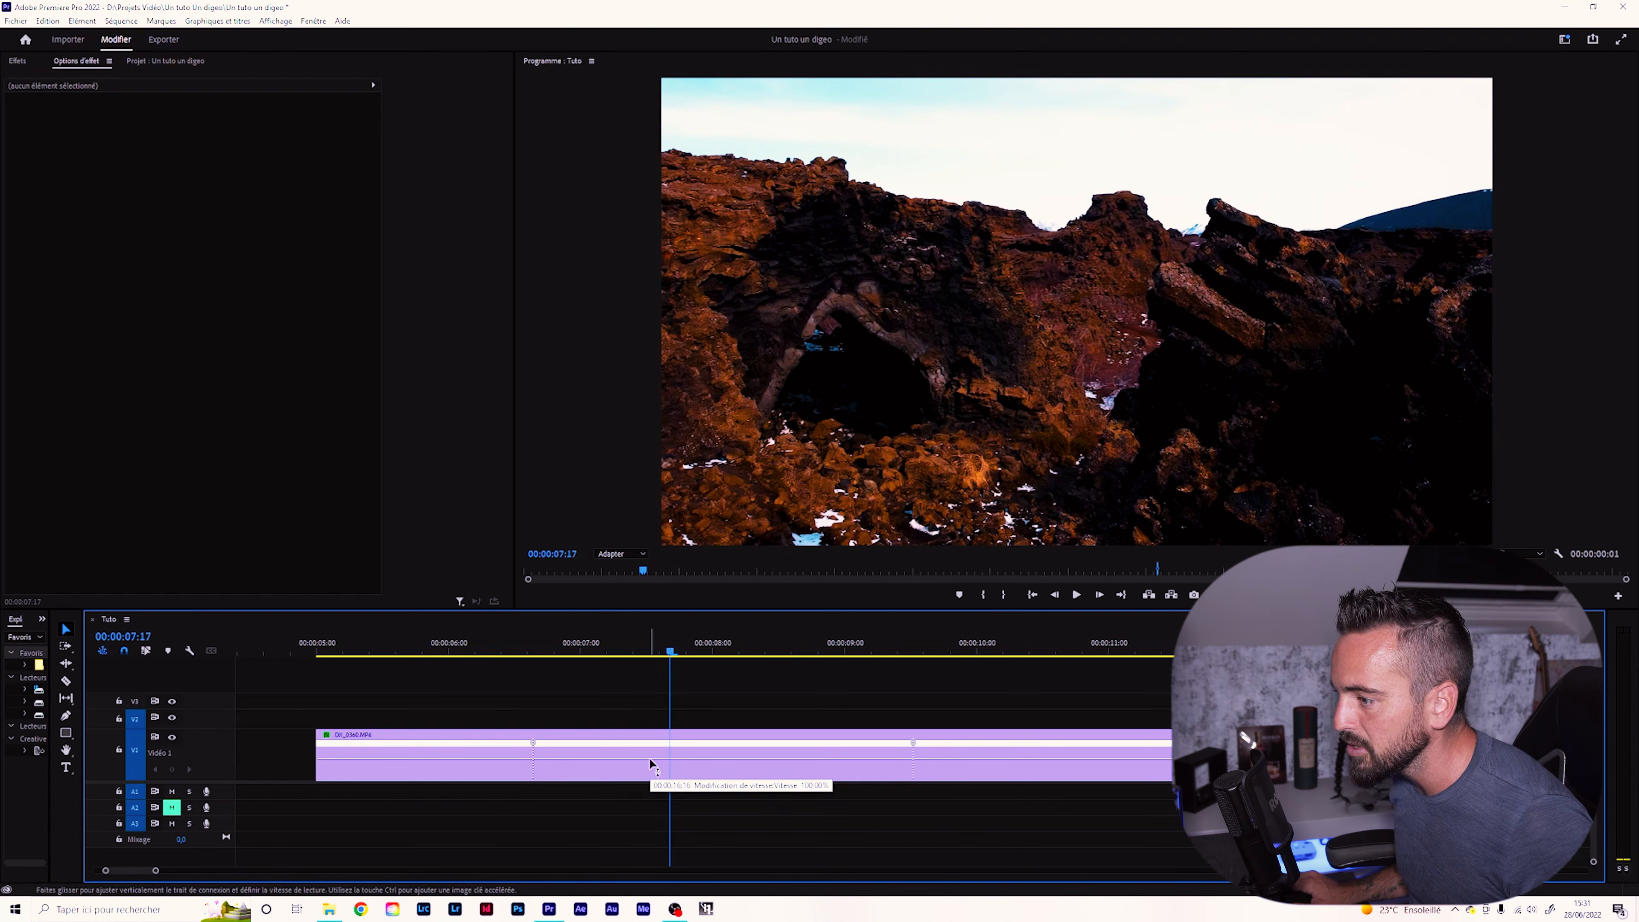
- Raise the speed between the two keyframes of DJI_0360.MP4 to about 300% and play the clip from 00:00:05:04
drag(649, 758, 650, 747)
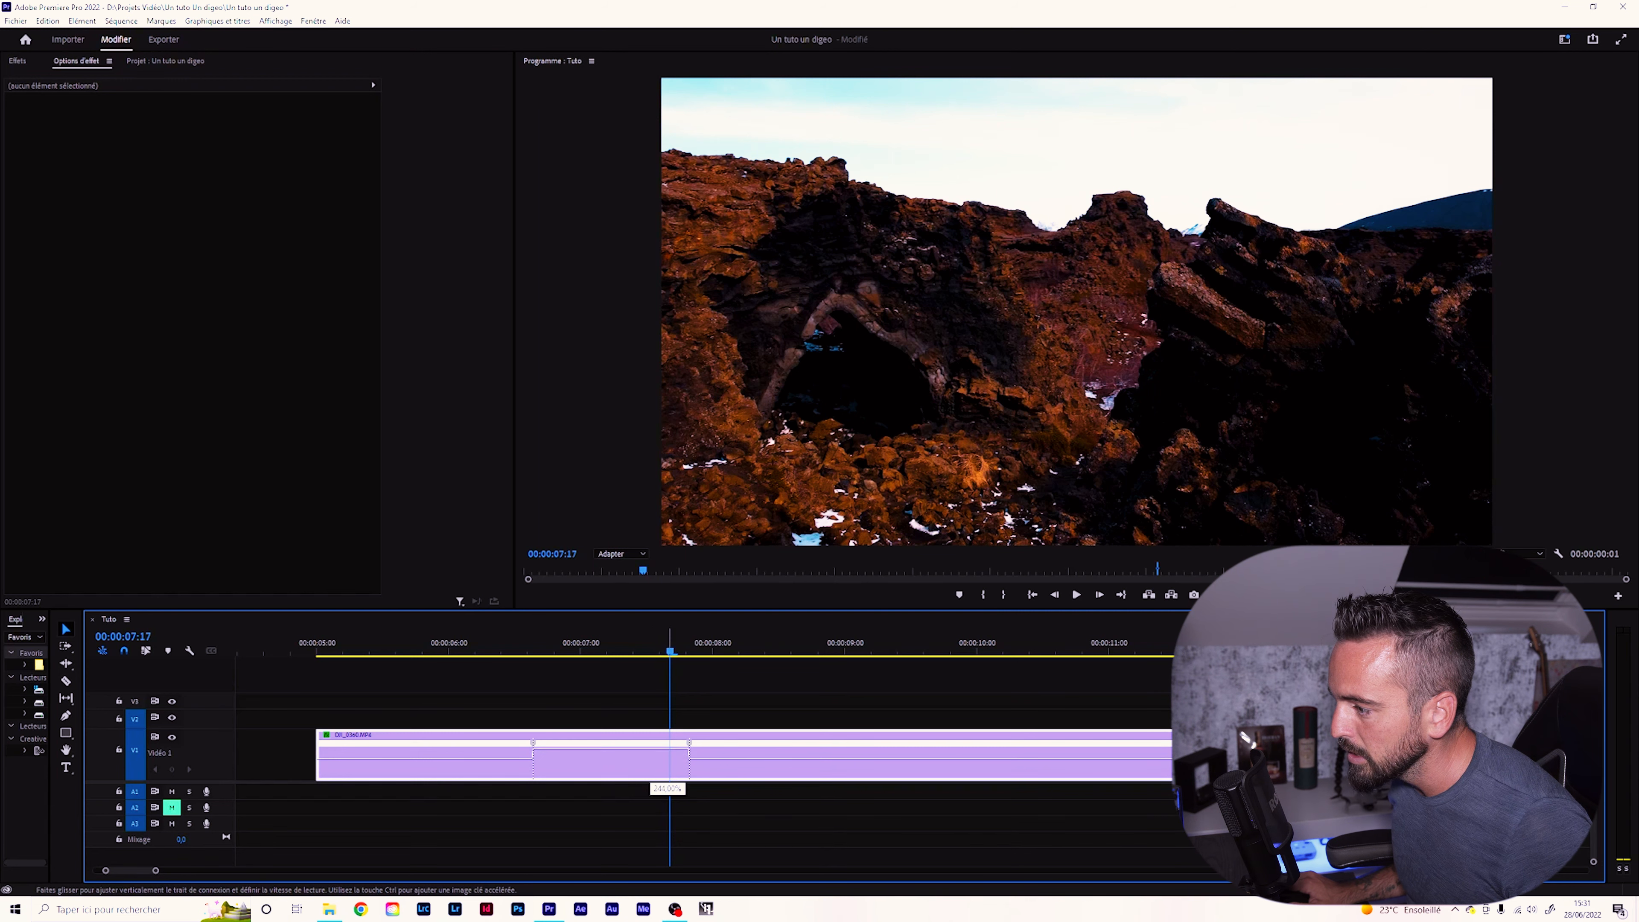
drag(664, 742, 664, 743)
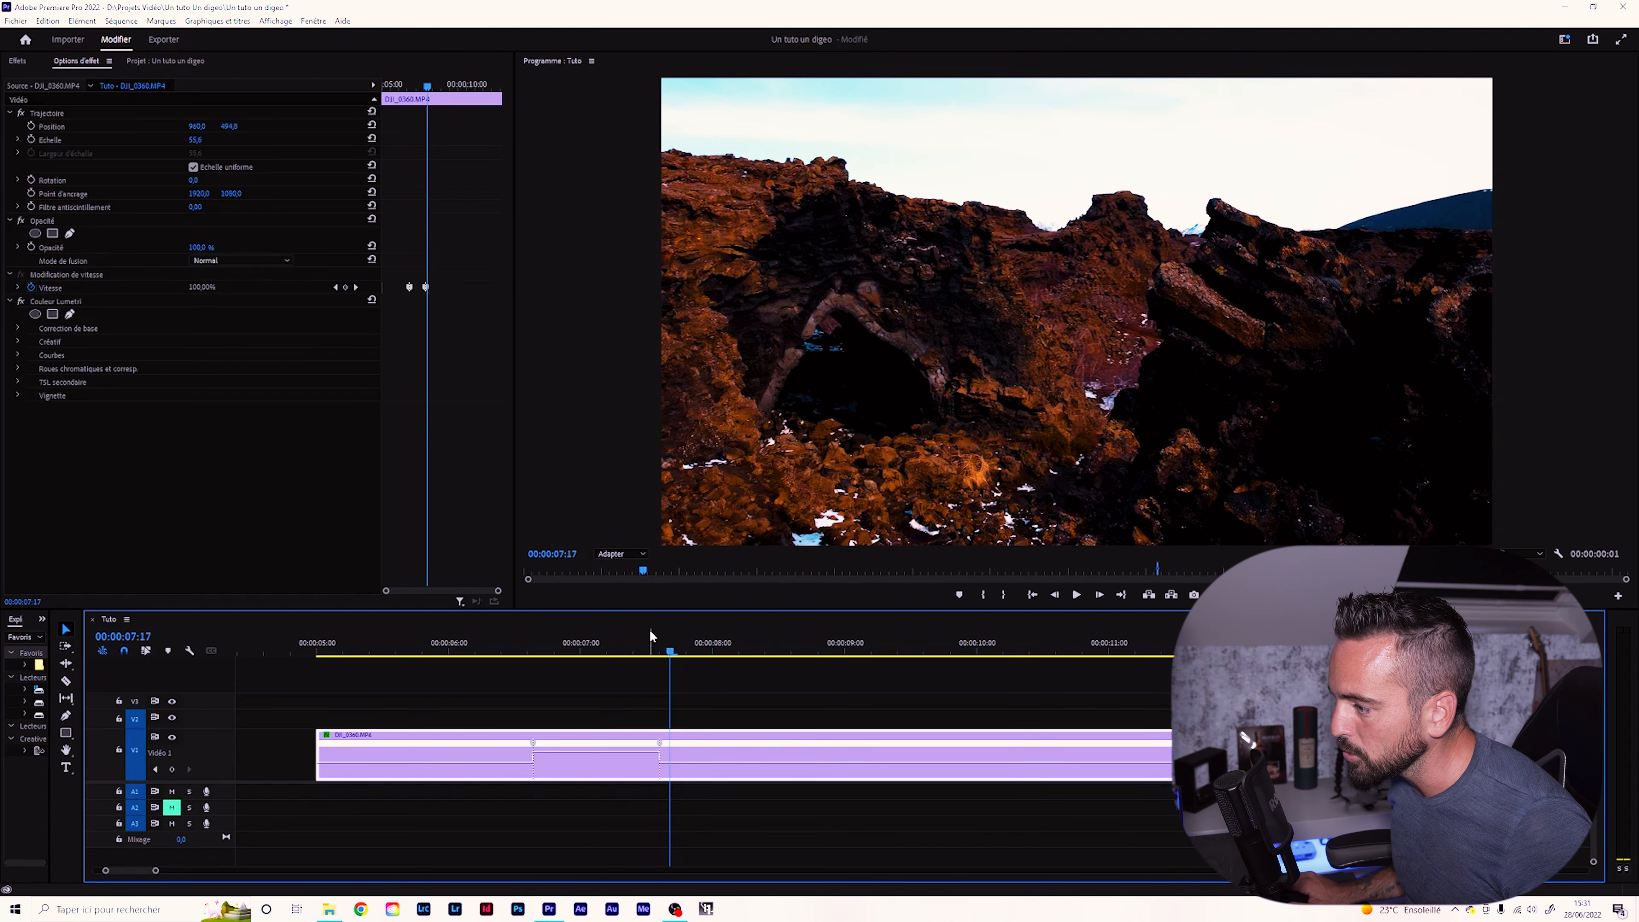
click(340, 650)
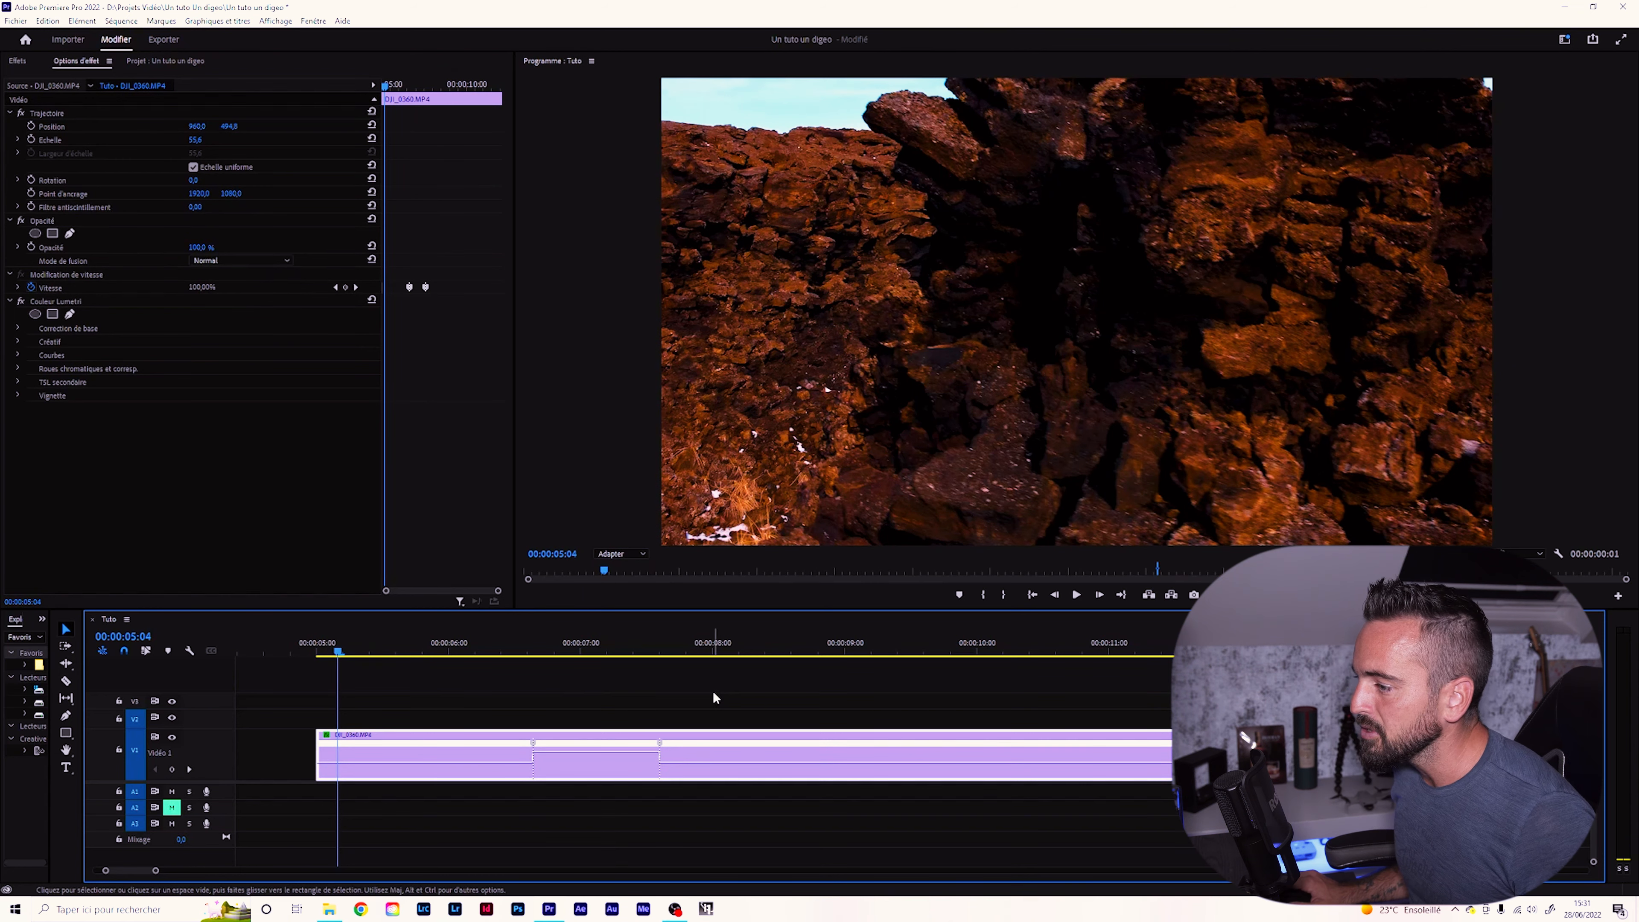
key(space)
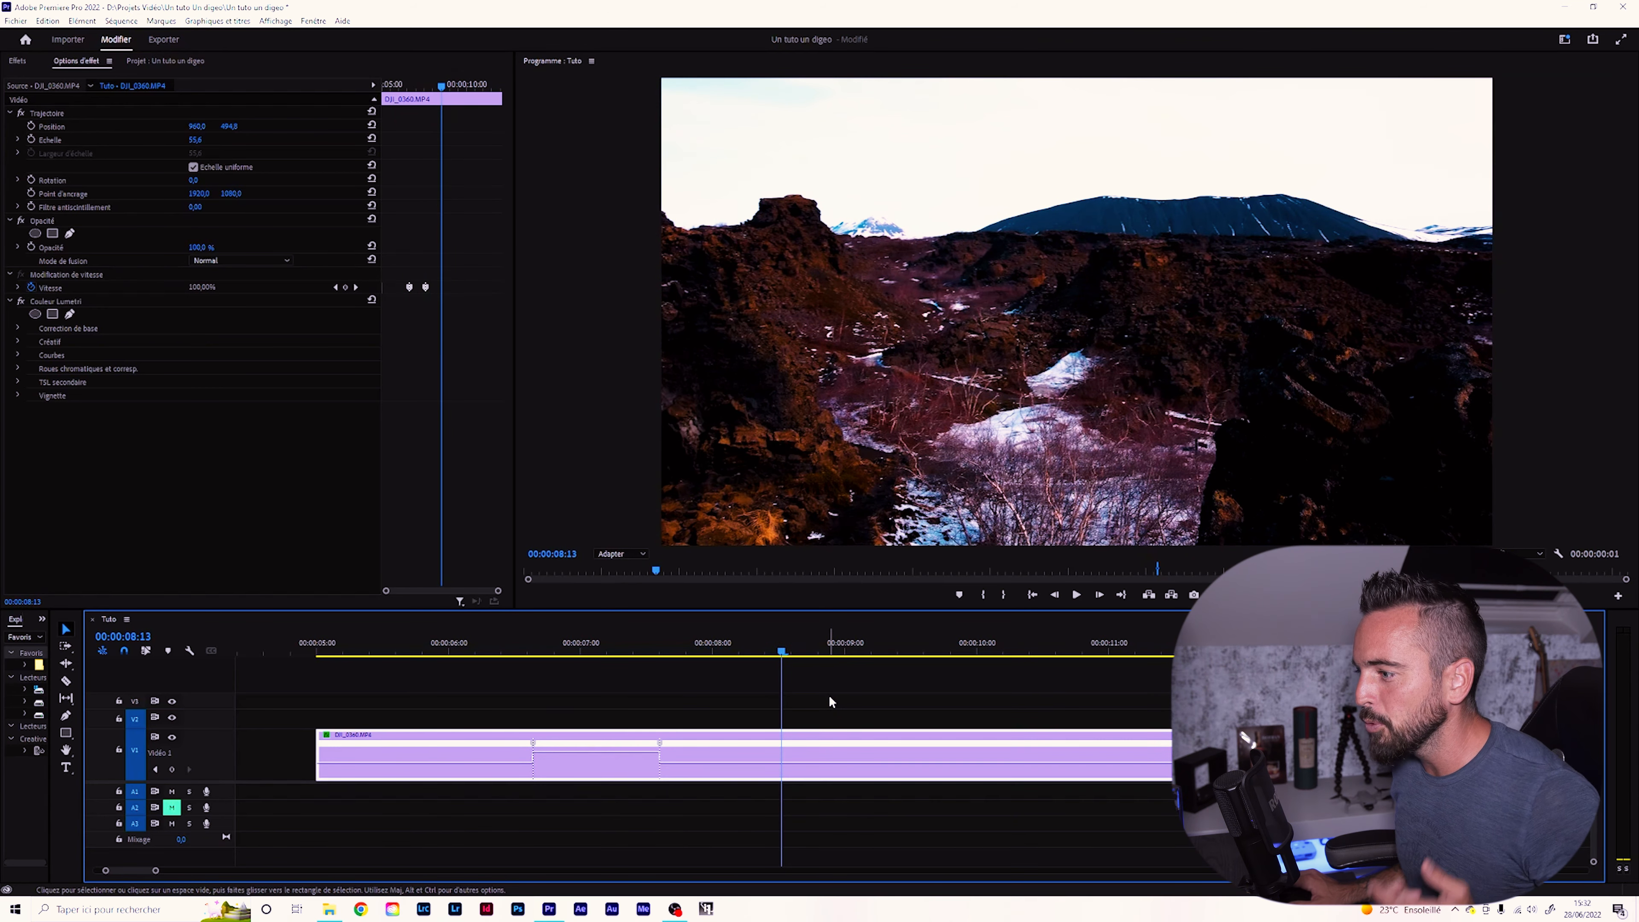
- Split the first speed keyframe of DJI_0360.MP4 to form a gradual acceleration starting at about 00:00:06:16
click(530, 651)
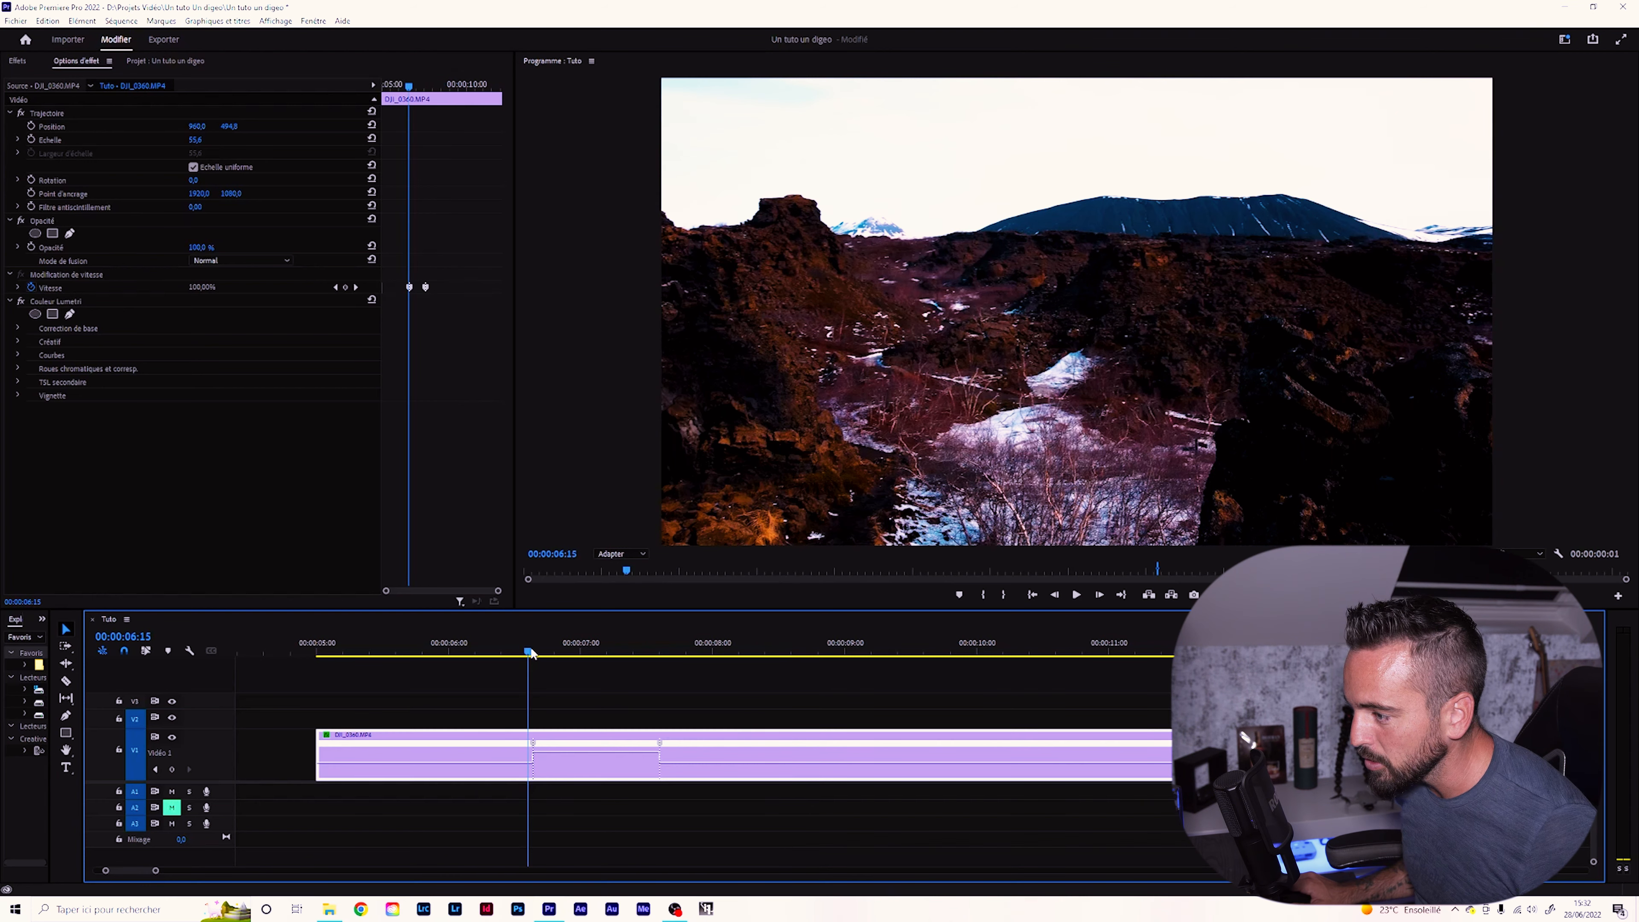
key(equal)
key(equal)
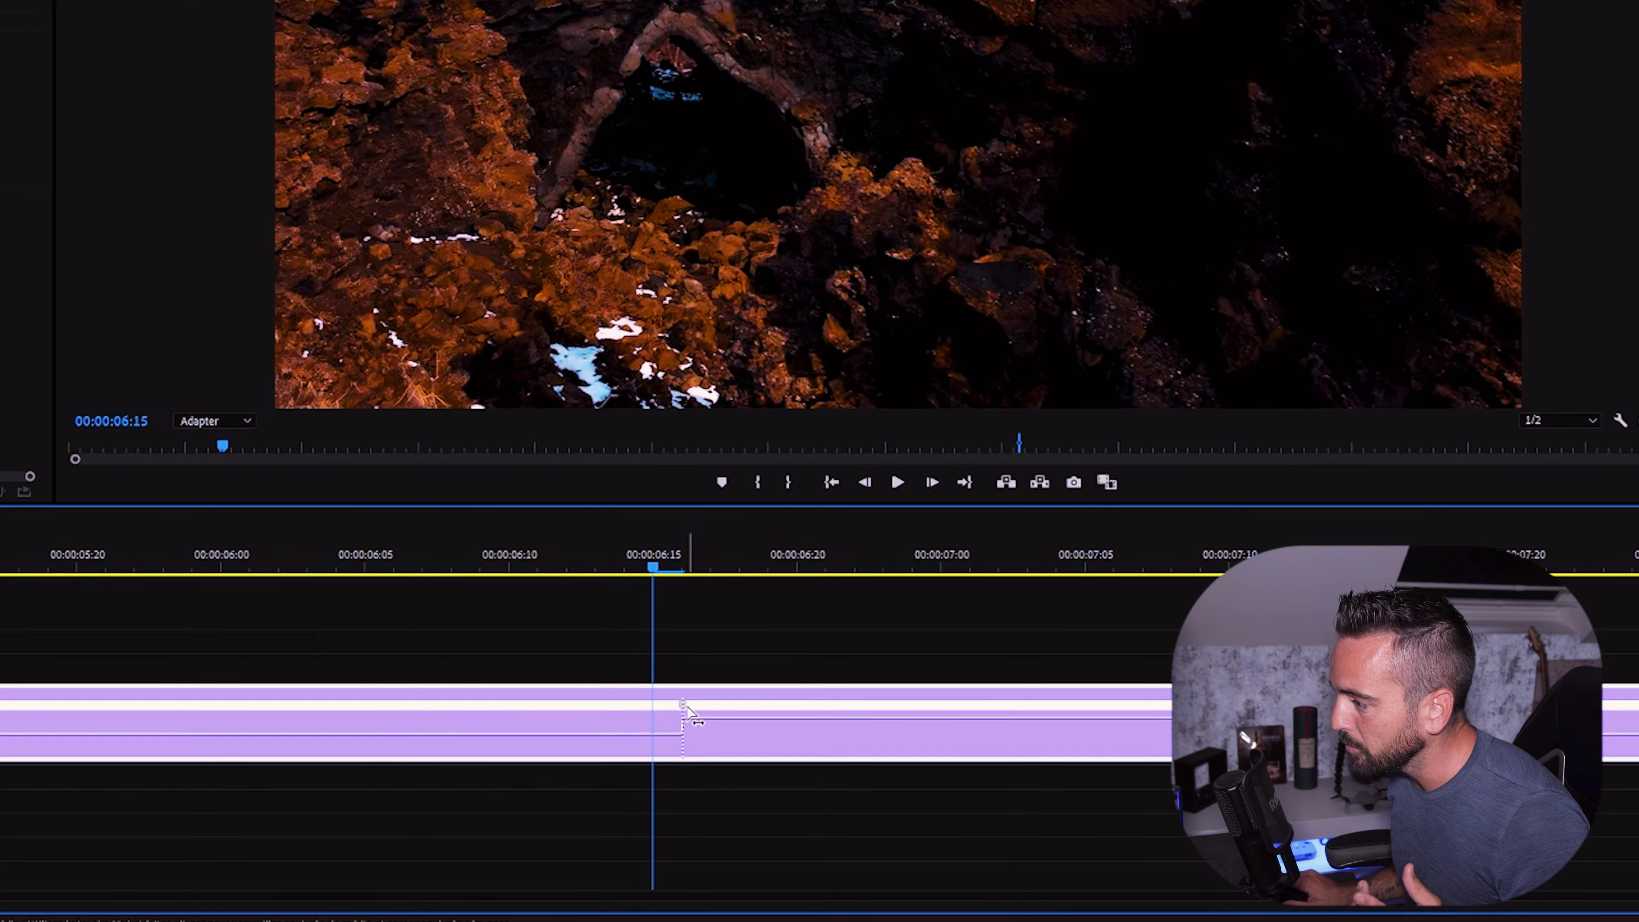
click(687, 708)
drag(688, 709, 795, 711)
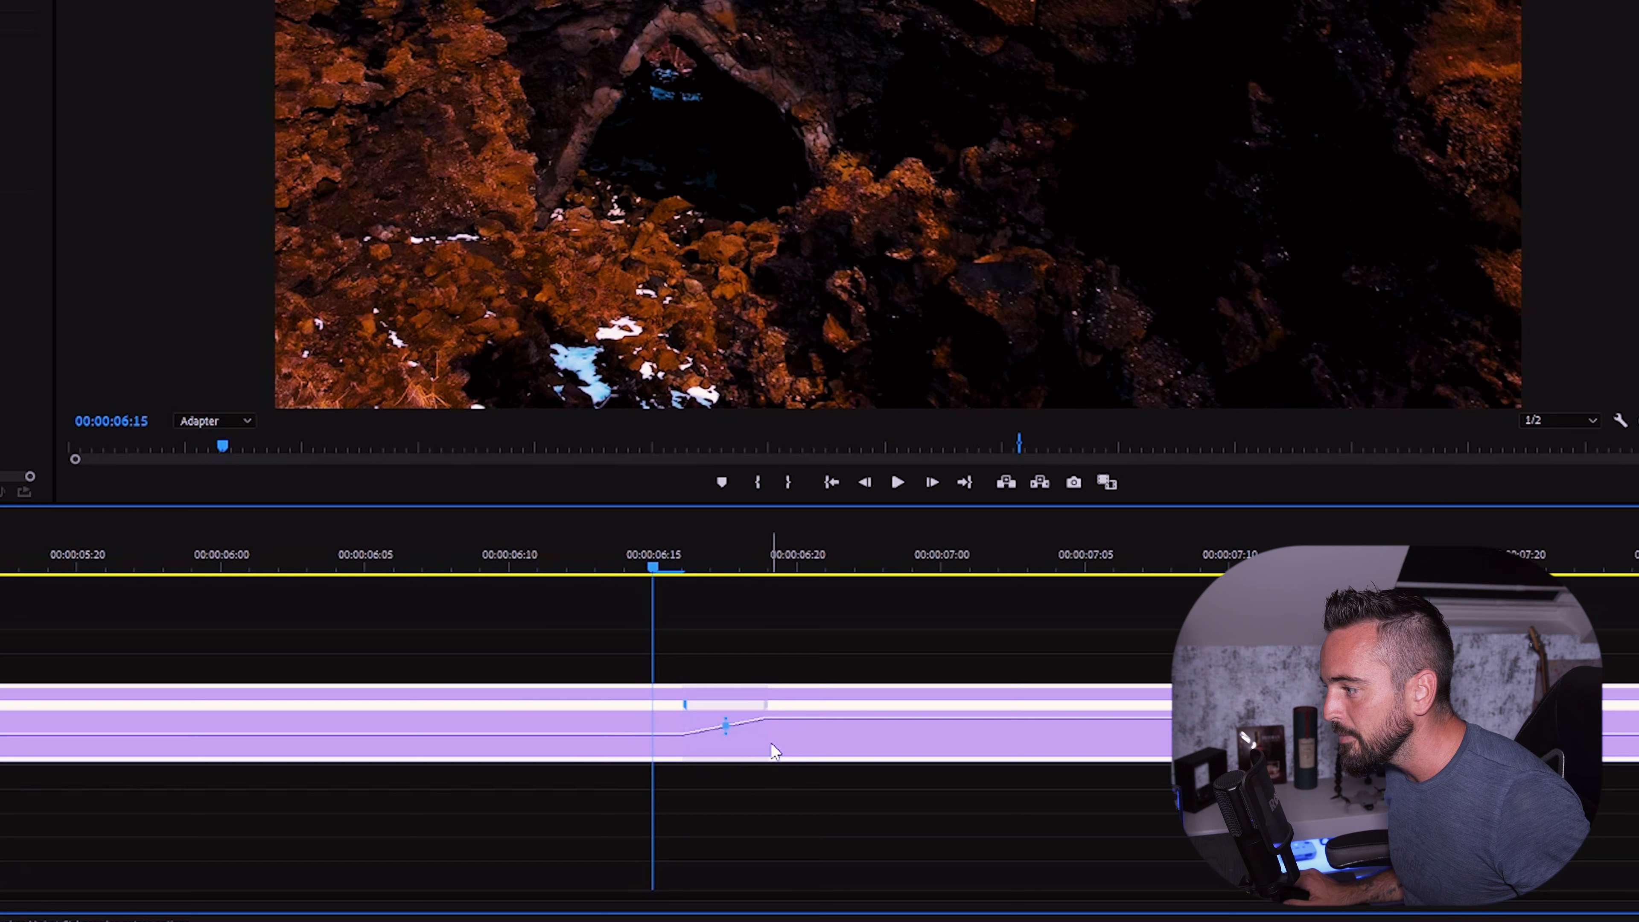
key(Right)
key(Right)
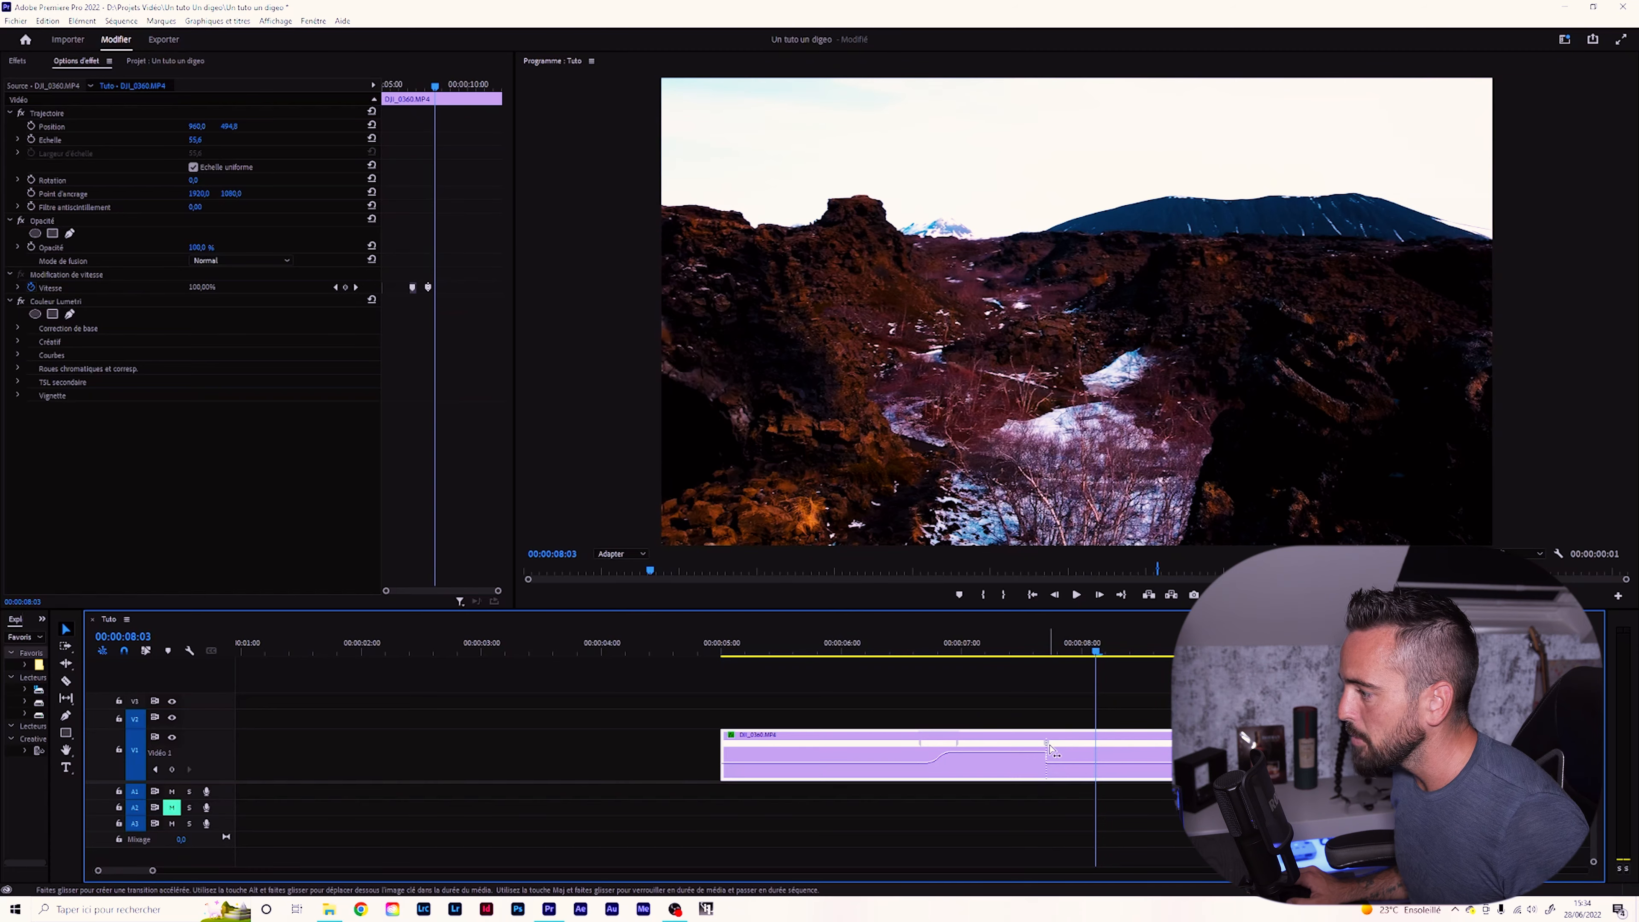
- Split the second speed keyframe of DJI_0360.MP4 into a gradual slowdown, and play the ramp with the music
drag(1051, 749, 1088, 751)
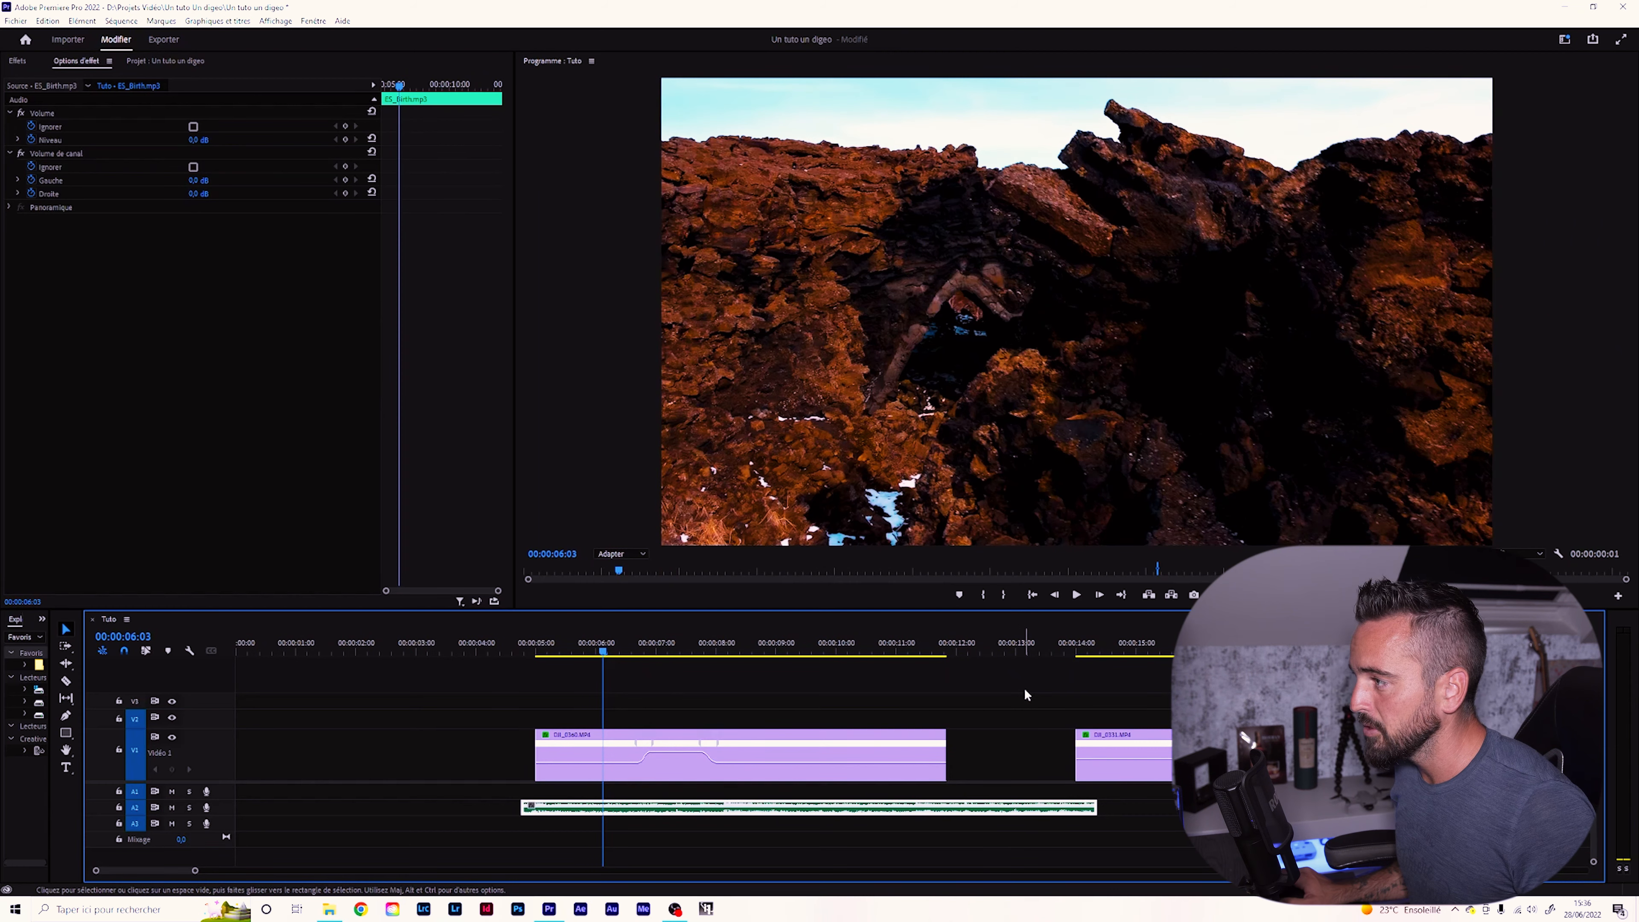
key(space)
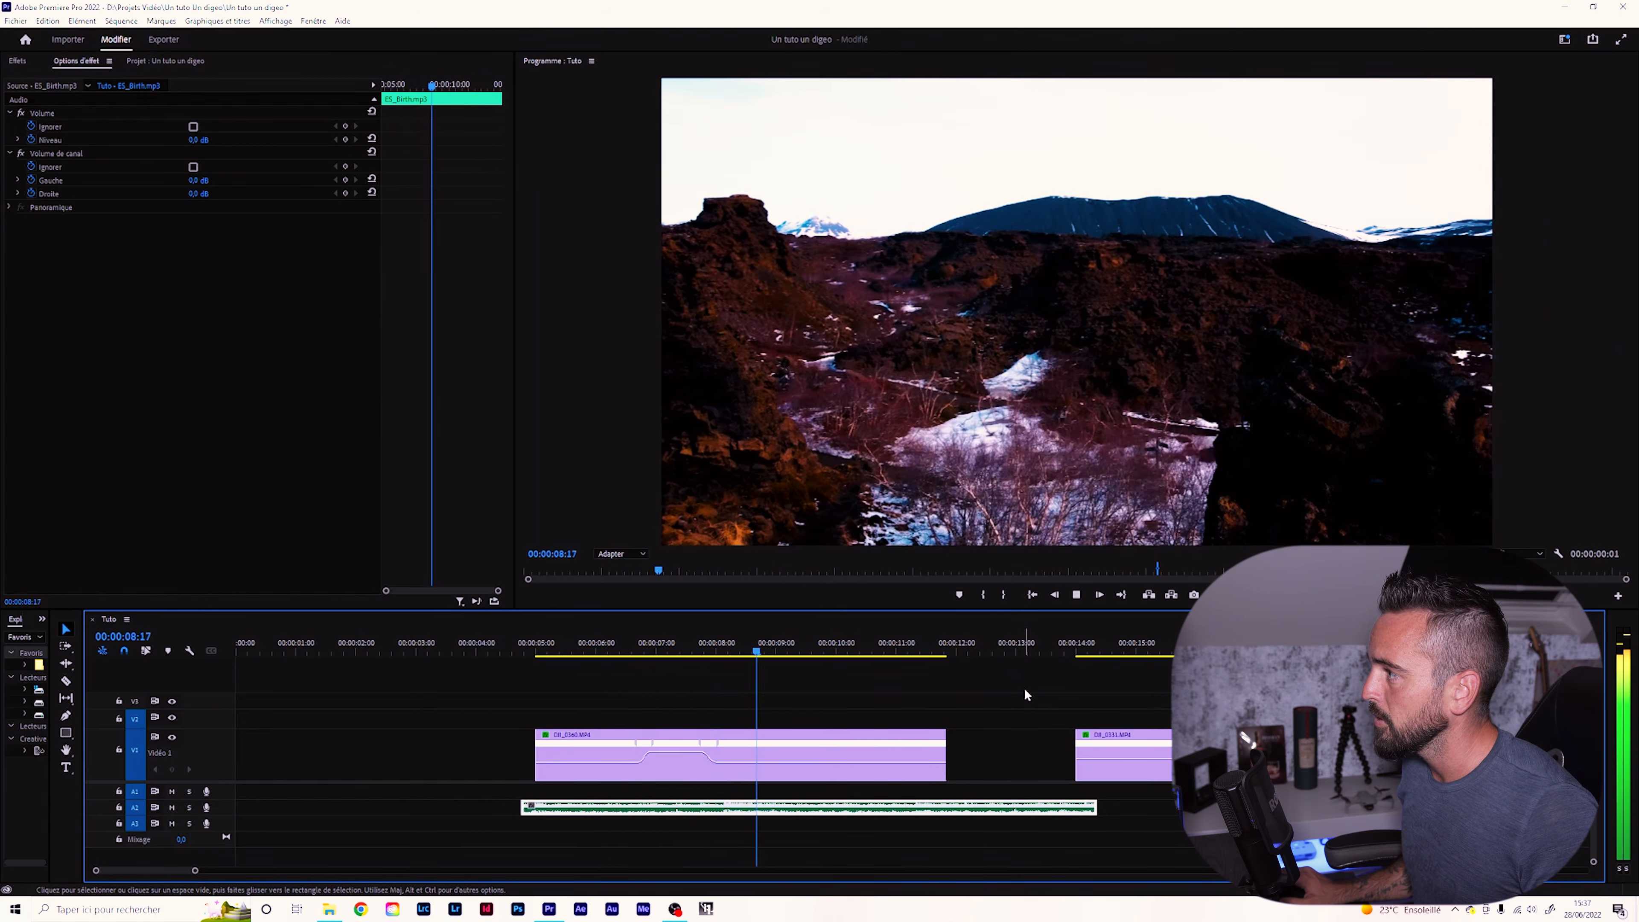
key(space)
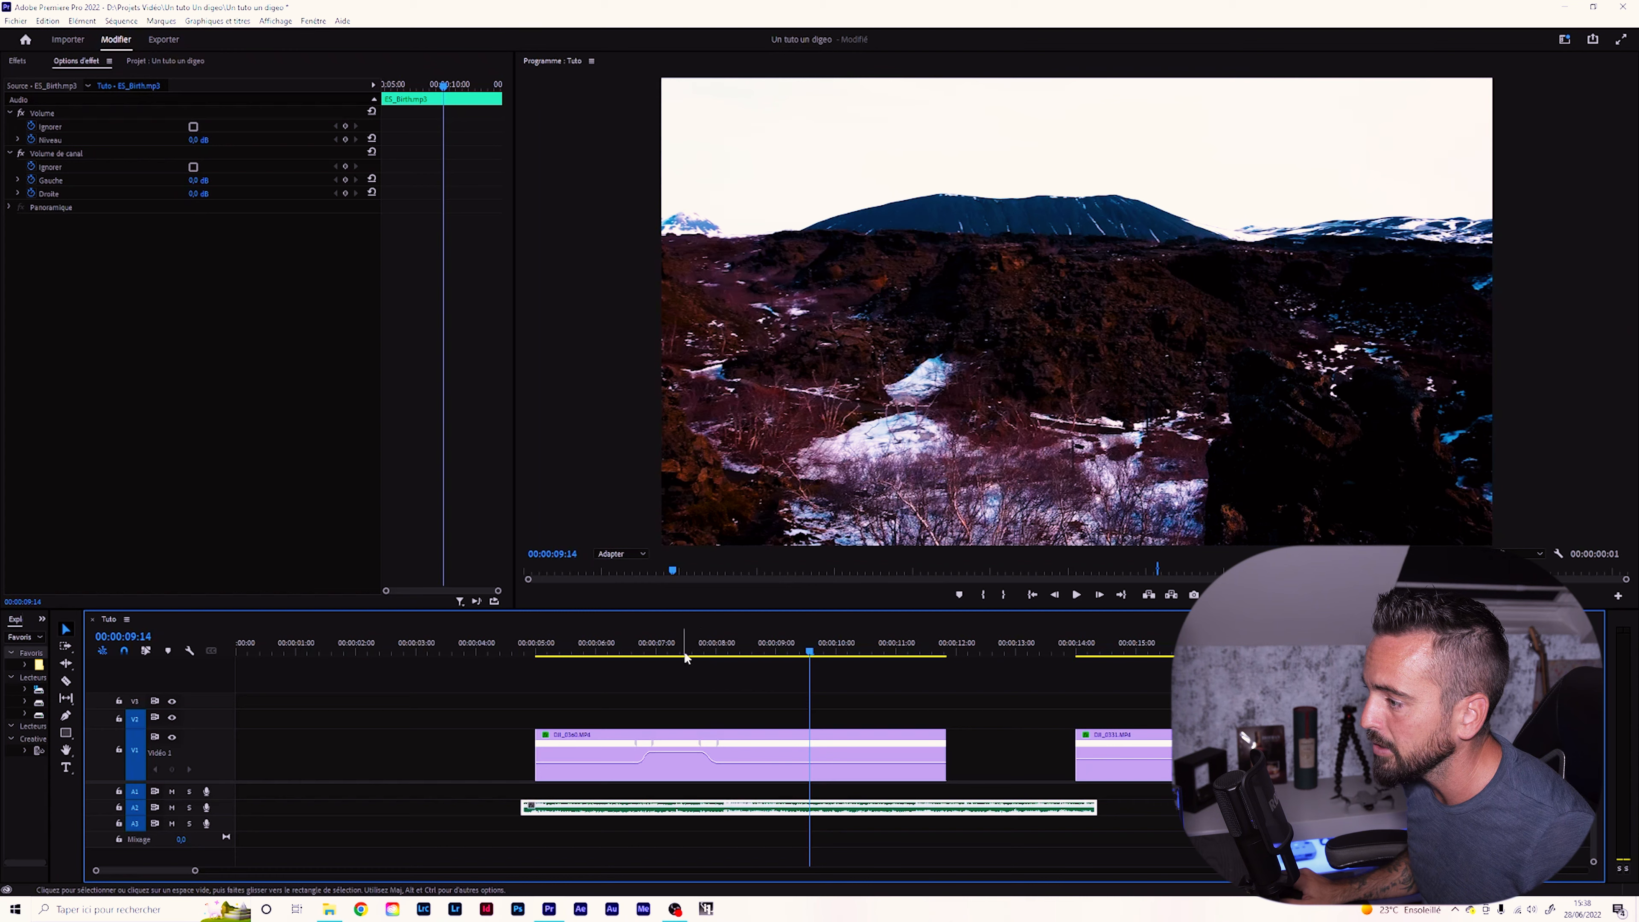
click(616, 652)
key(space)
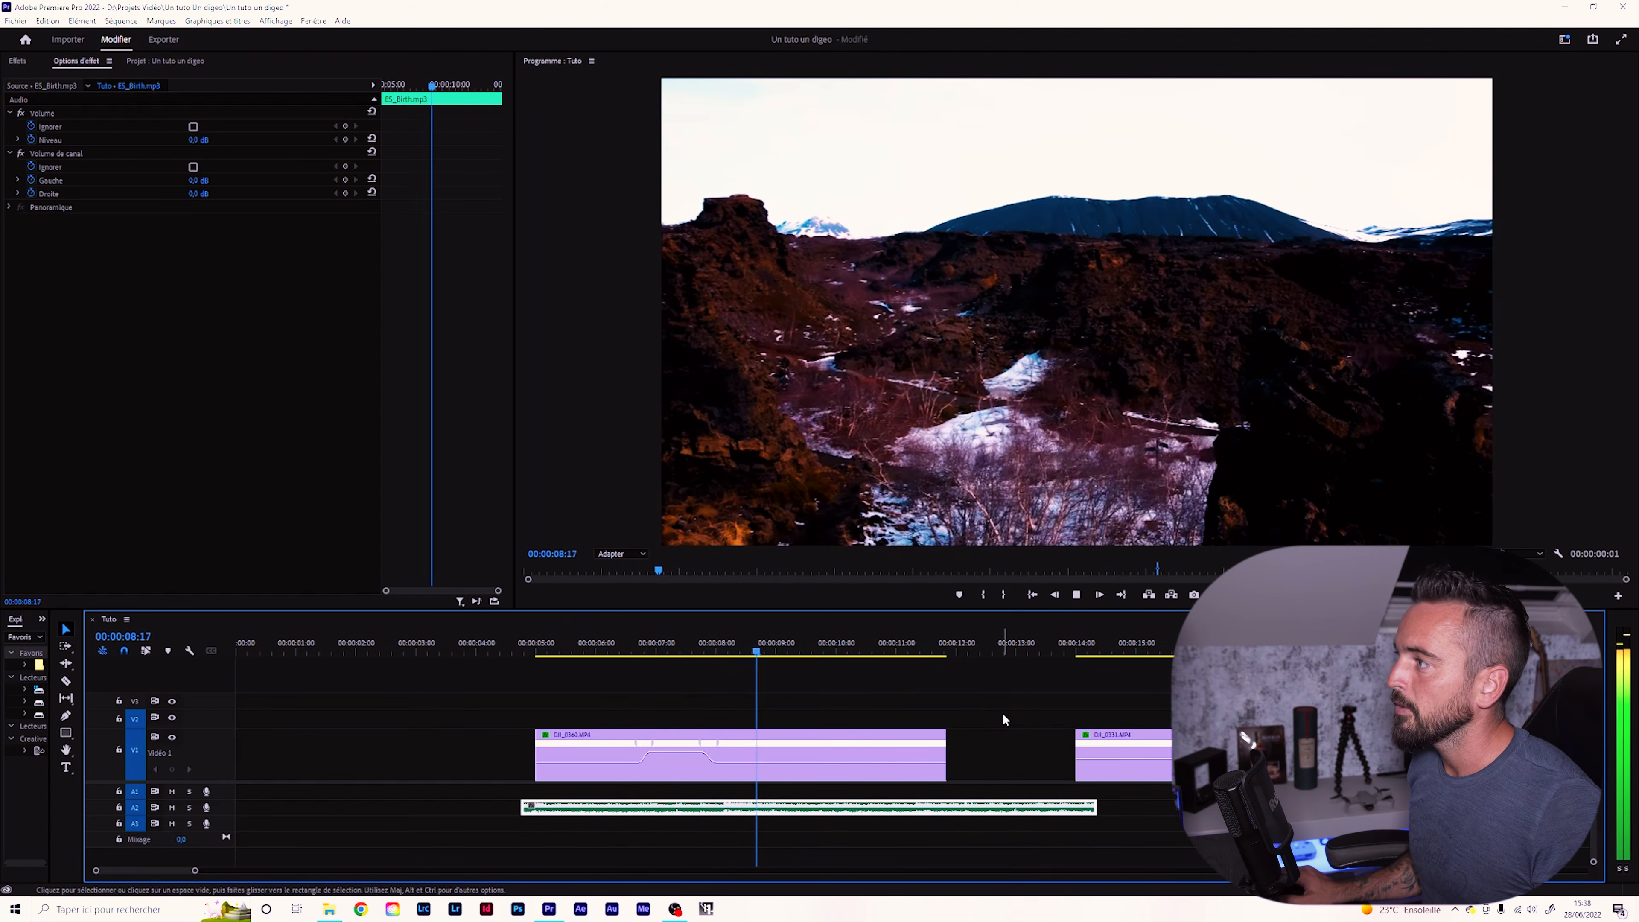
key(space)
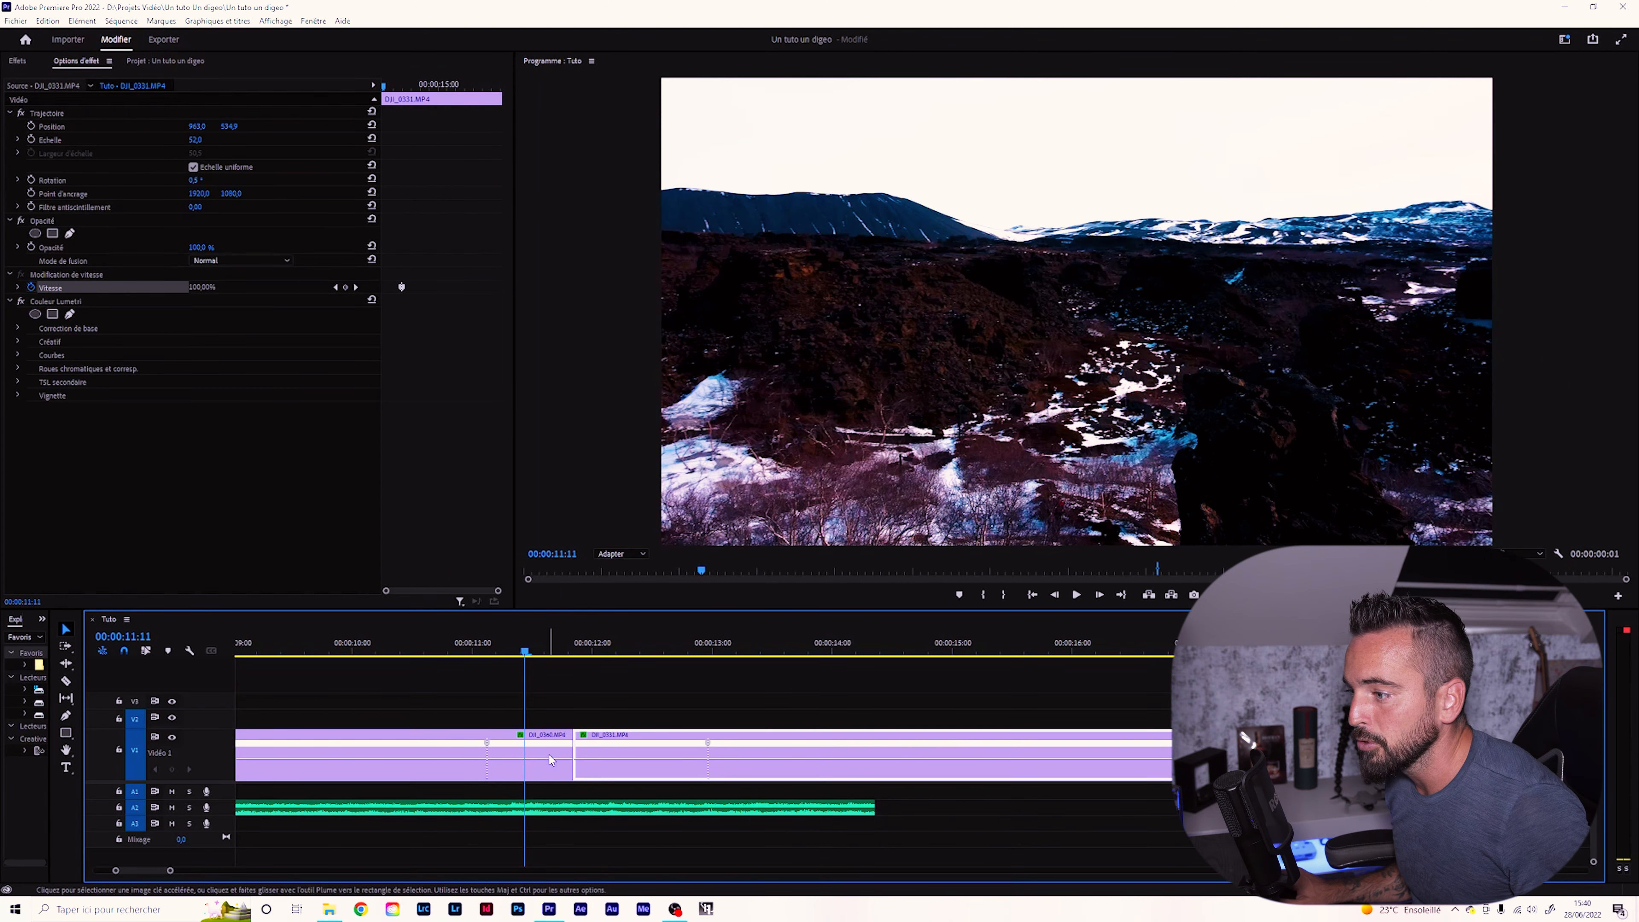
- Raise the speed after the last keyframe of DJI_0360.MP4, and set the section before the DJI_0331.MP4 keyframe to 300%
click(552, 761)
drag(554, 766, 554, 762)
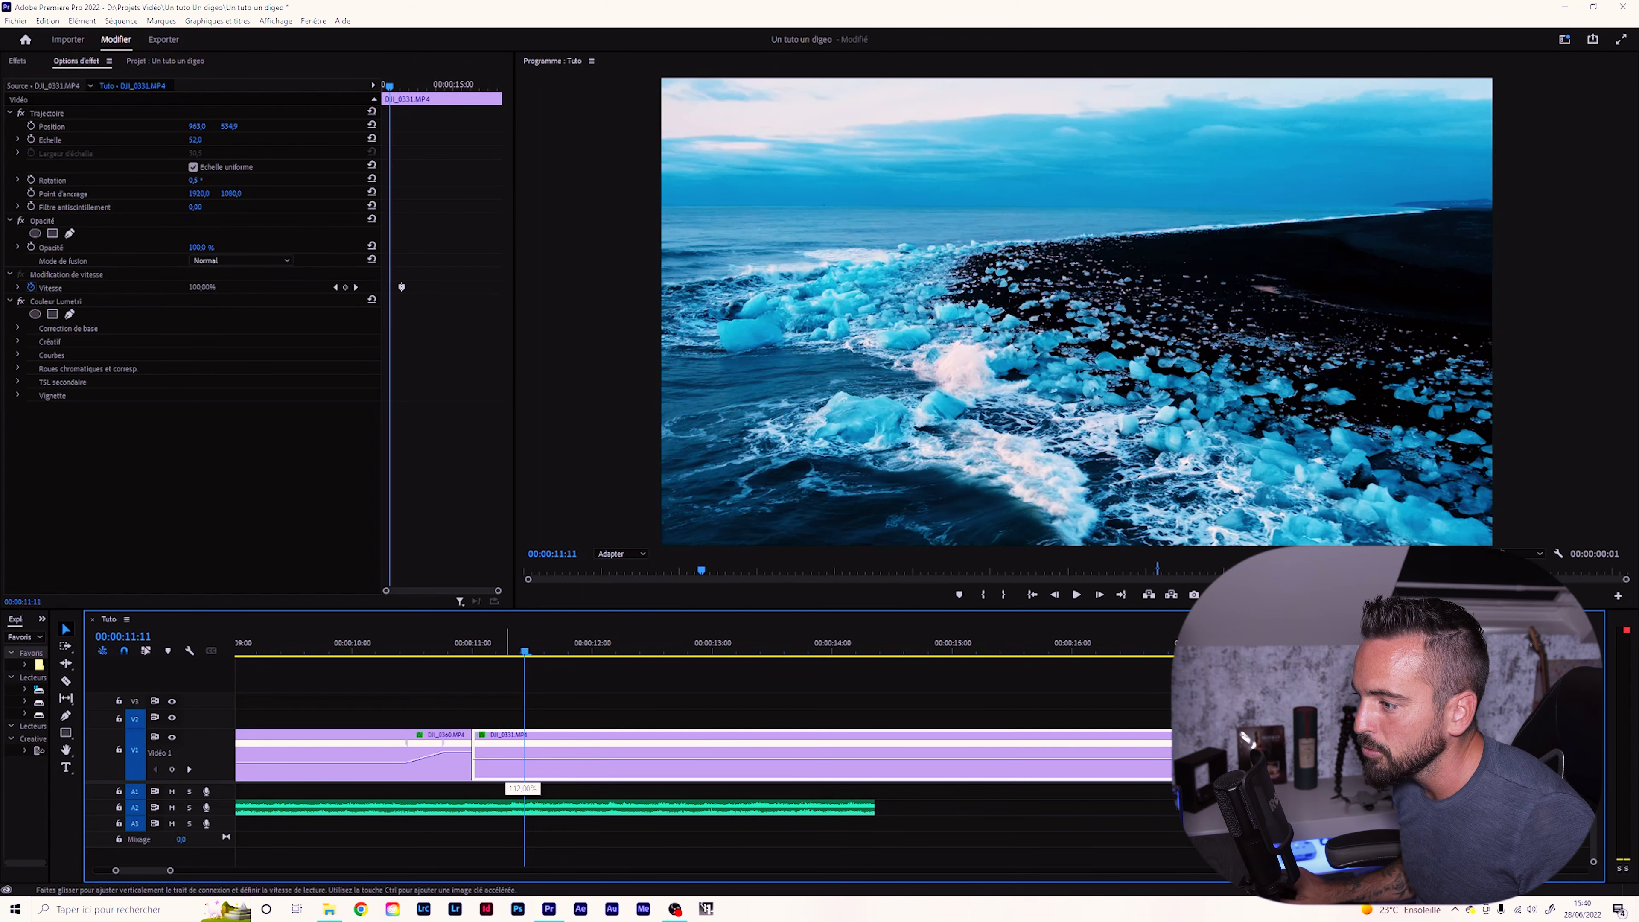
drag(513, 758, 513, 754)
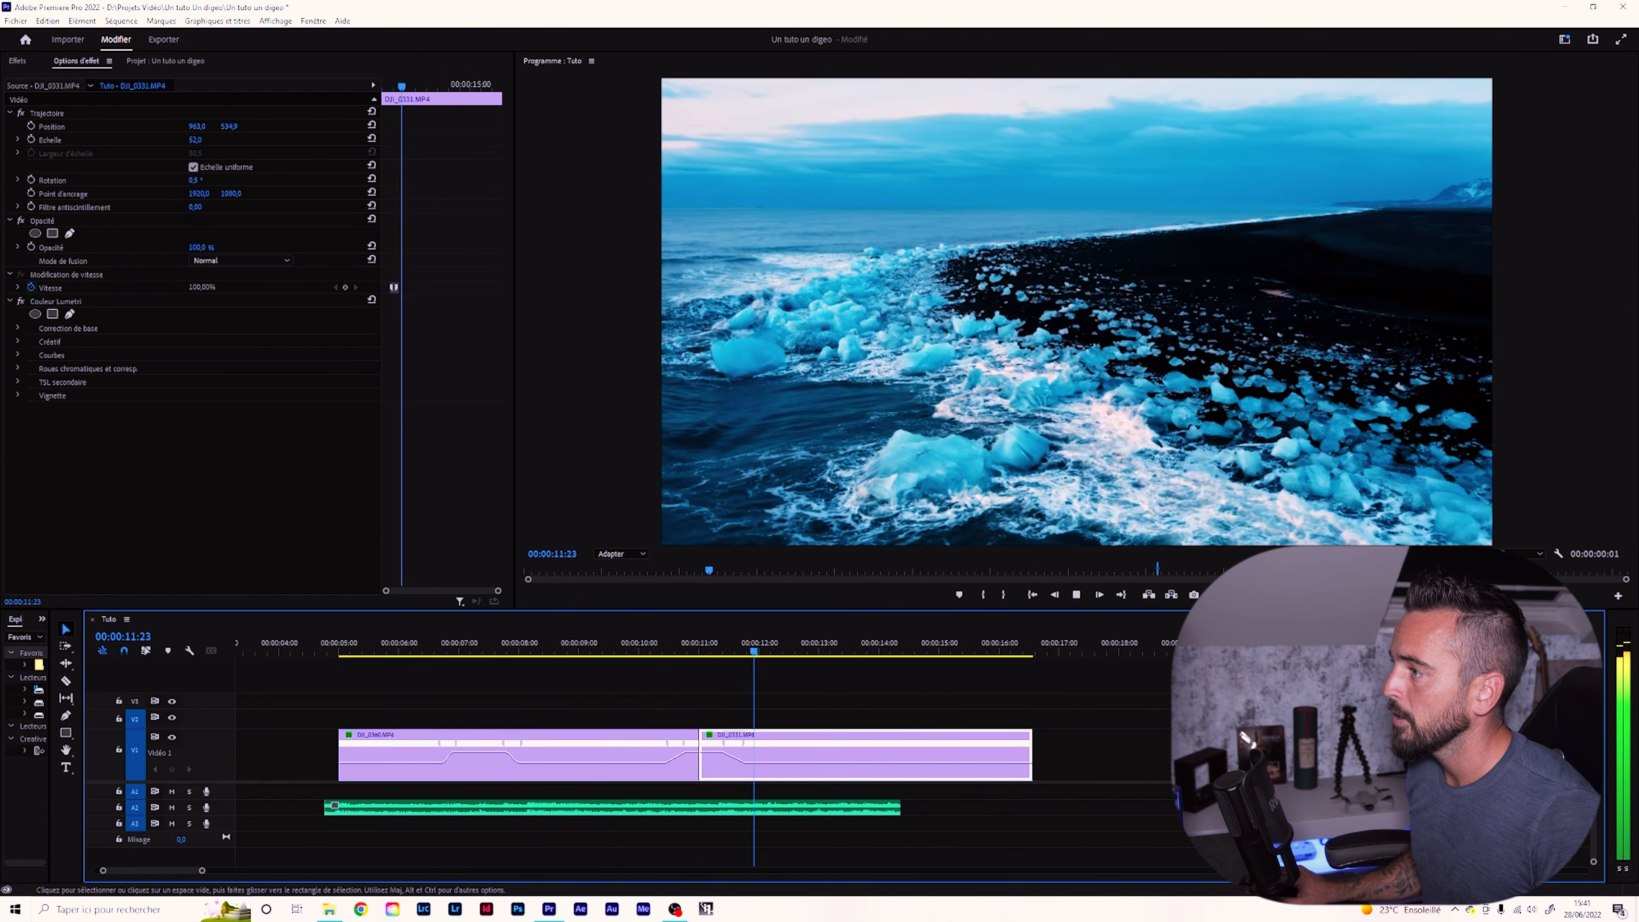
key(space)
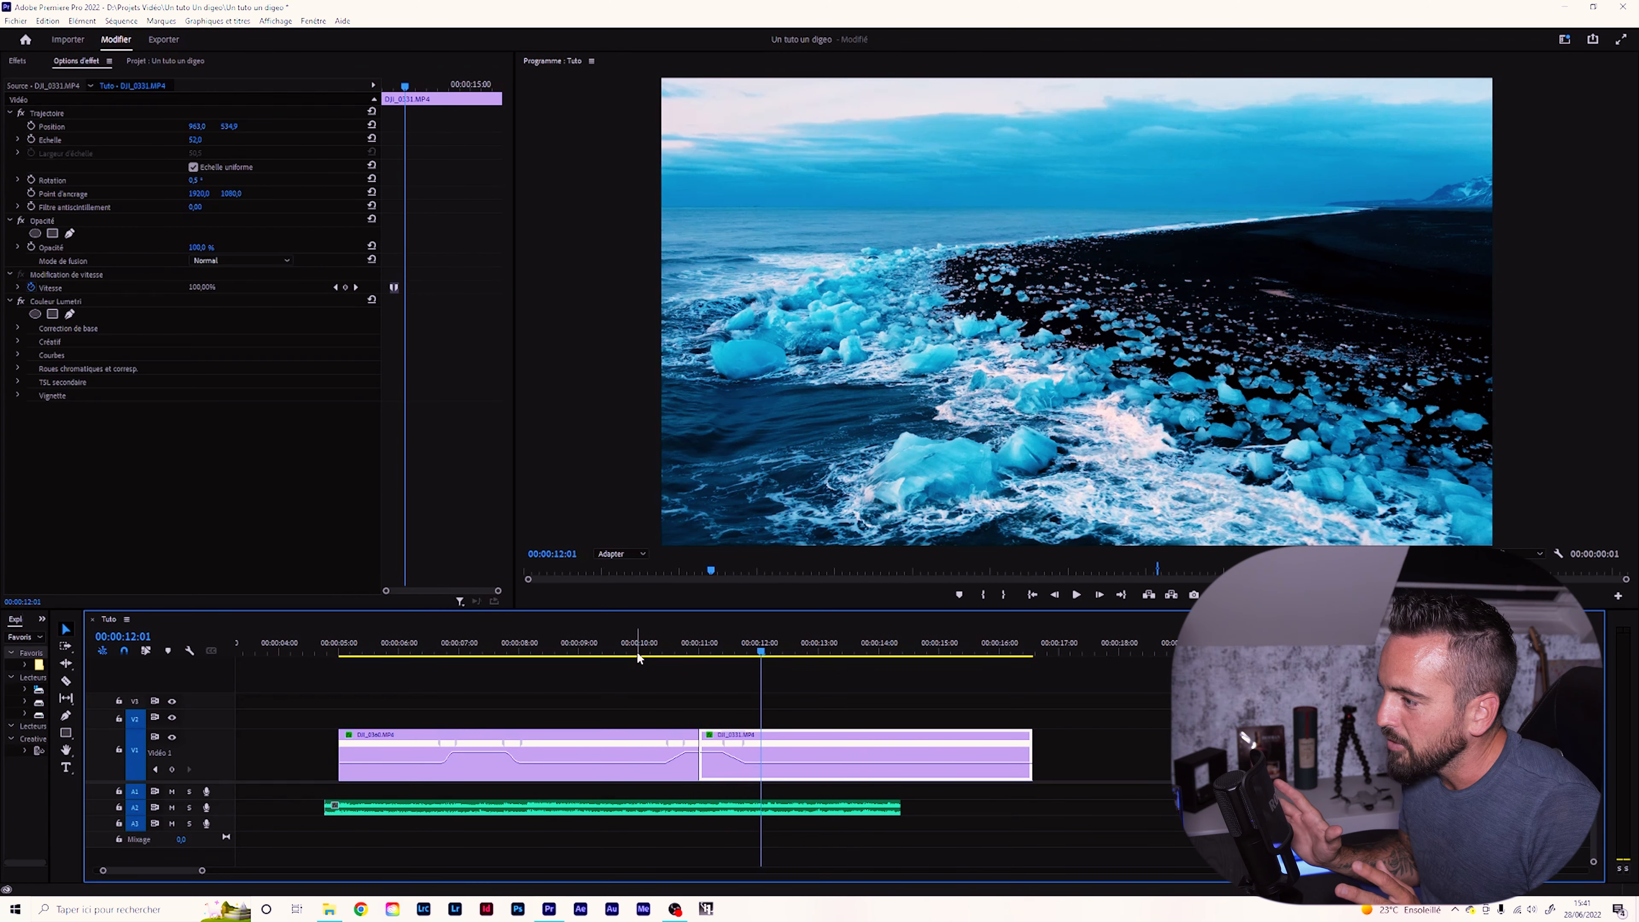
- Trim a few frames off the start of DJI_0331.MP4 at its cut with DJI_0360.MP4
click(699, 653)
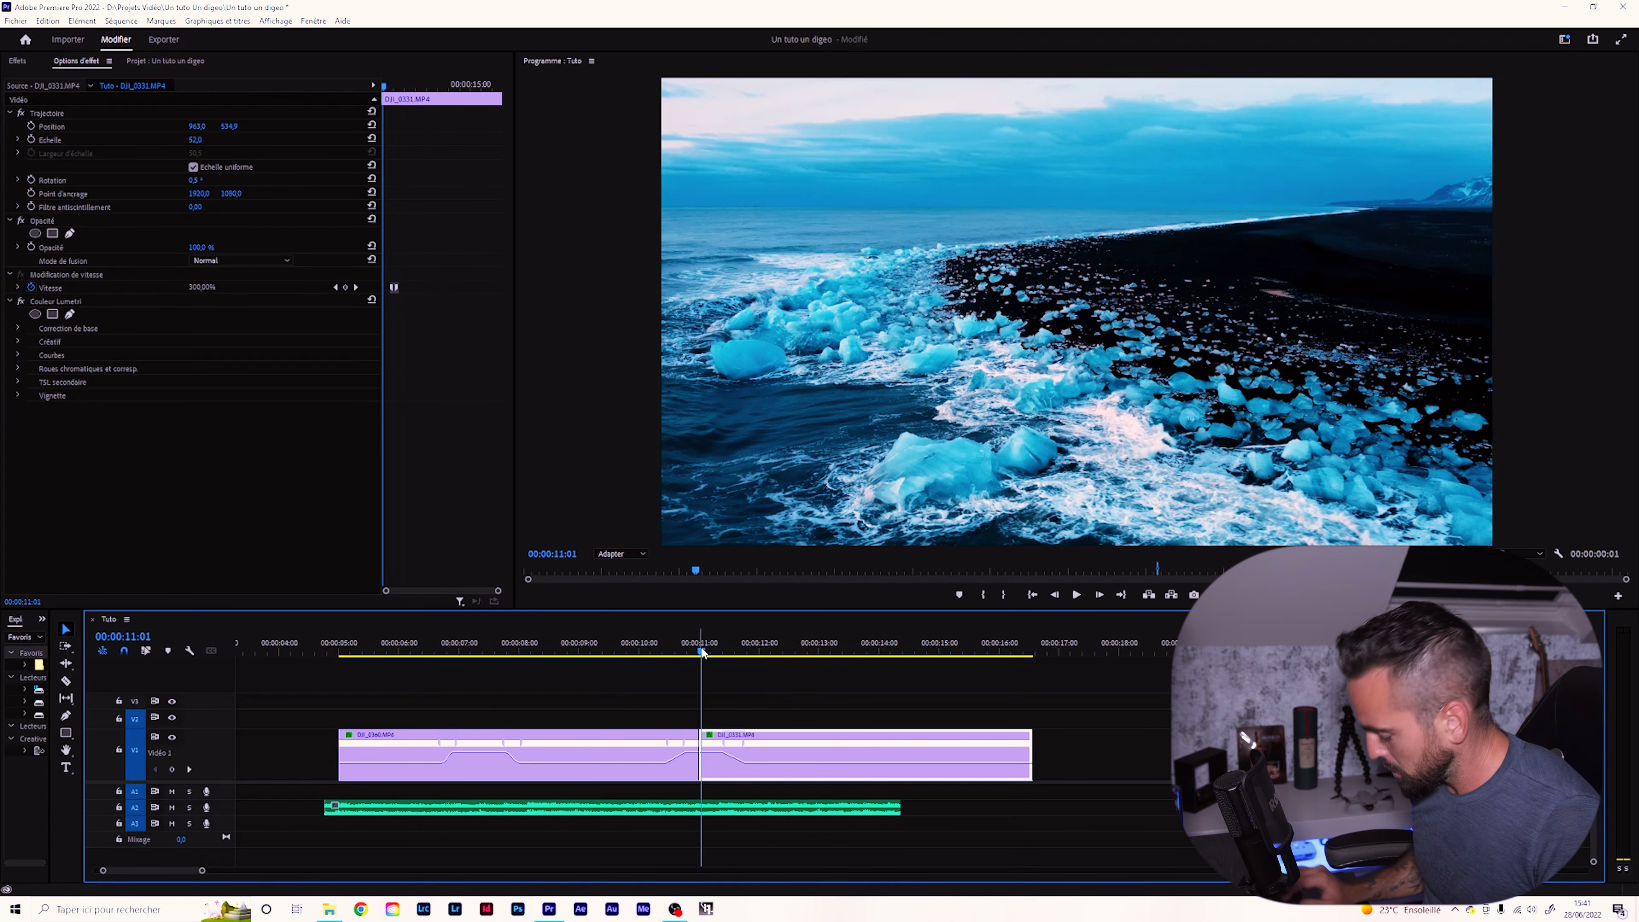
key(=)
drag(910, 770, 997, 779)
- Play the sequence from 00:00:09:13 to check the speed-ramped transition between the two clips
click(703, 652)
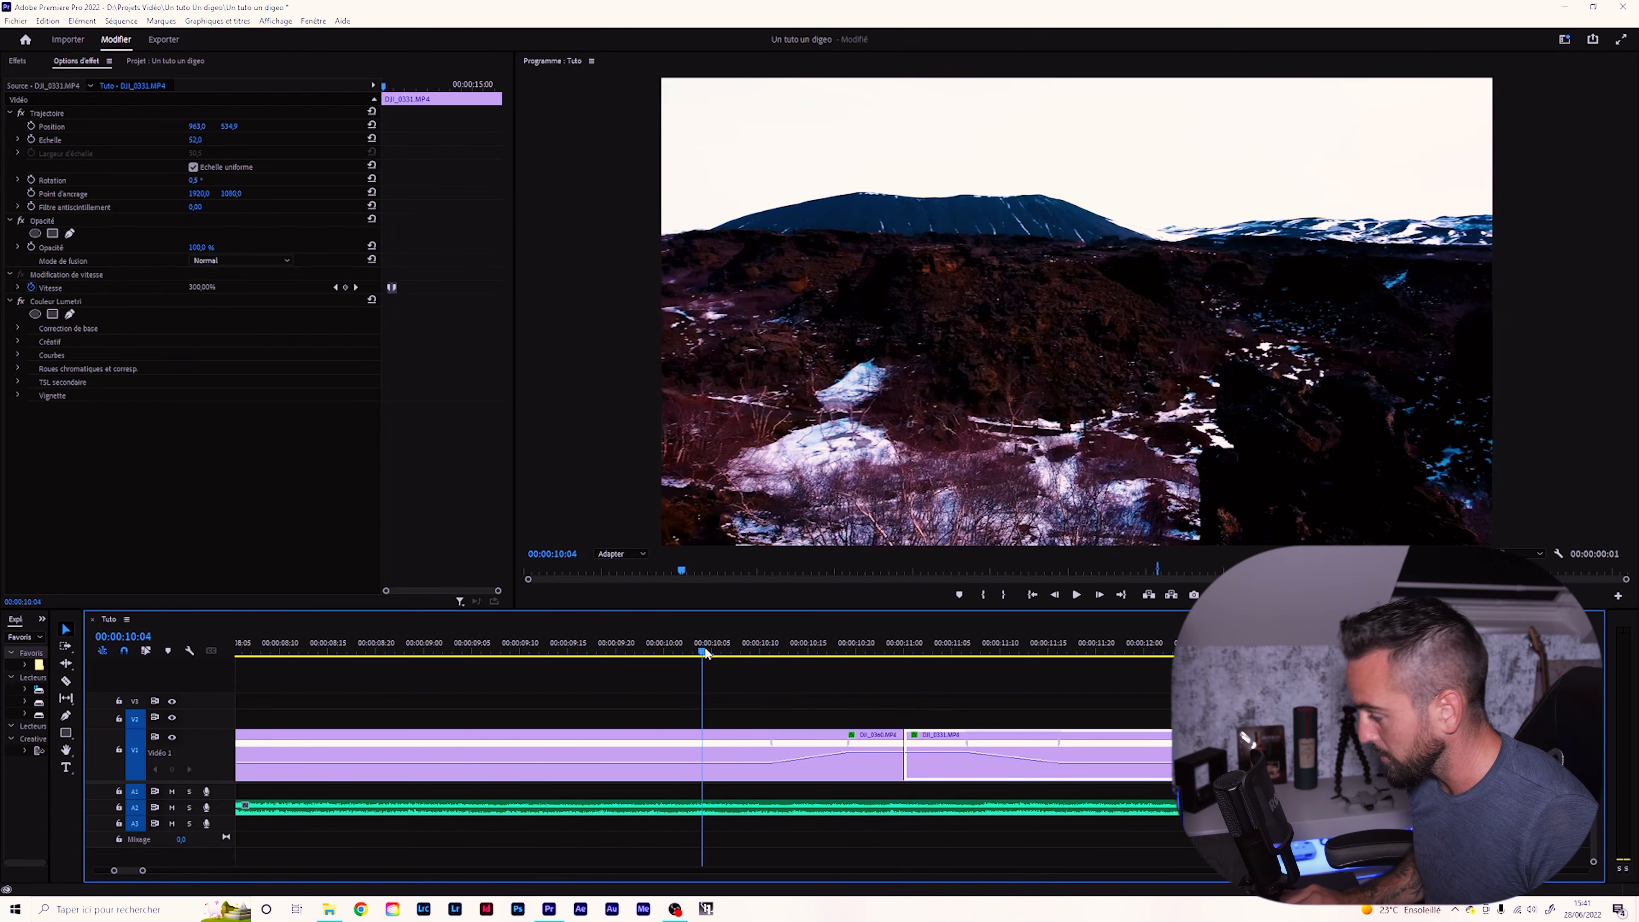
key(minus)
key(minus)
click(807, 650)
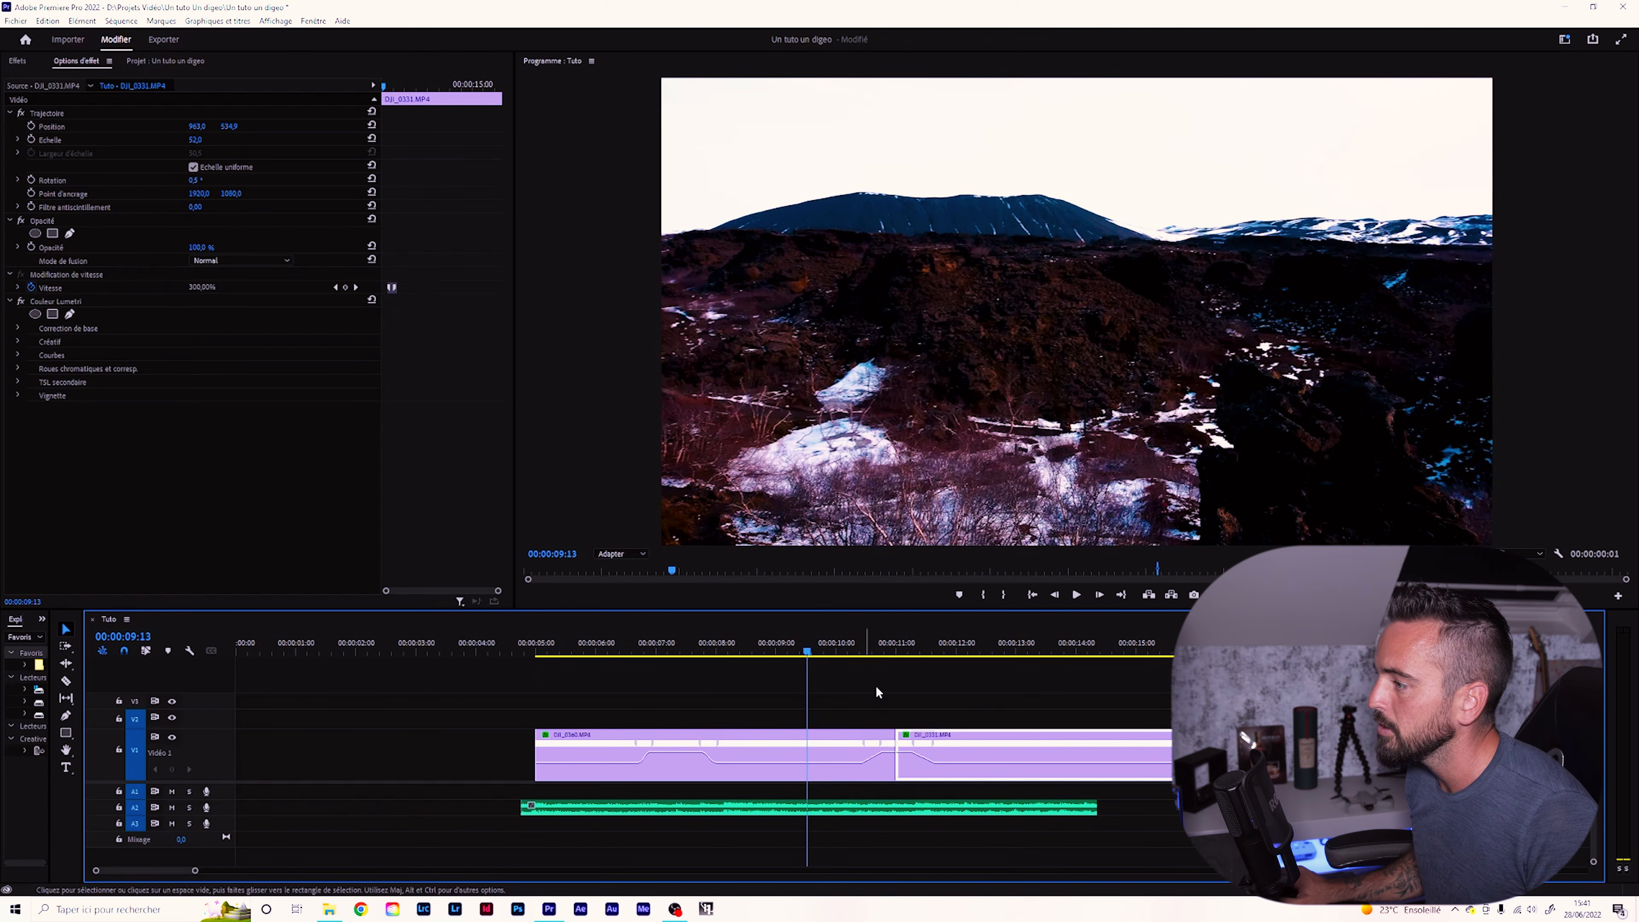
key(space)
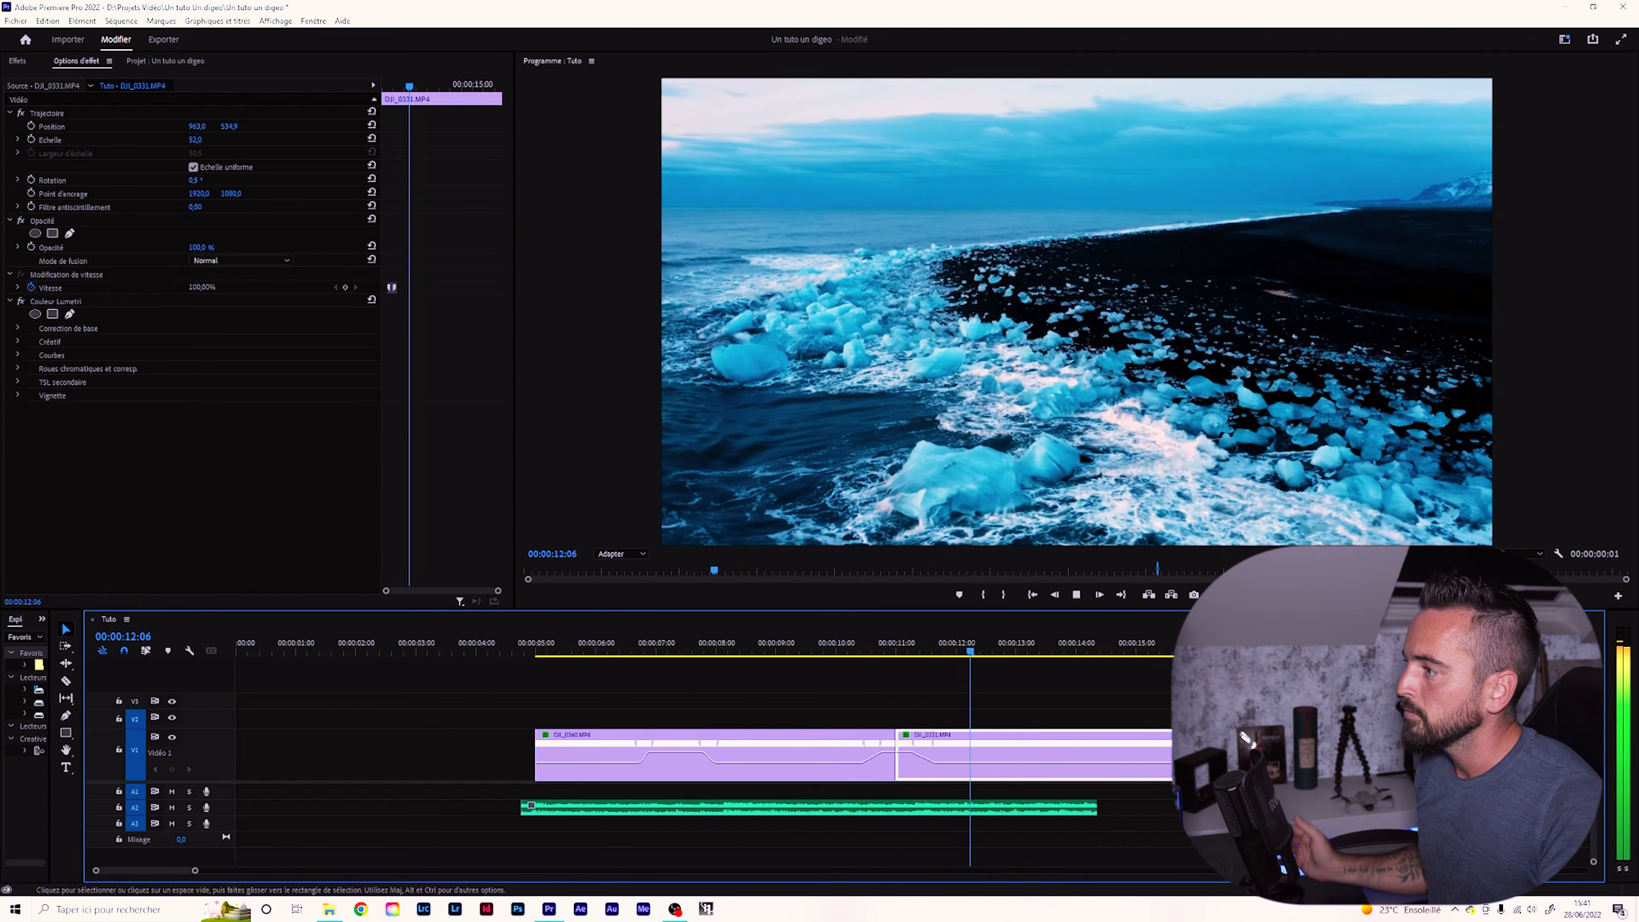
key(space)
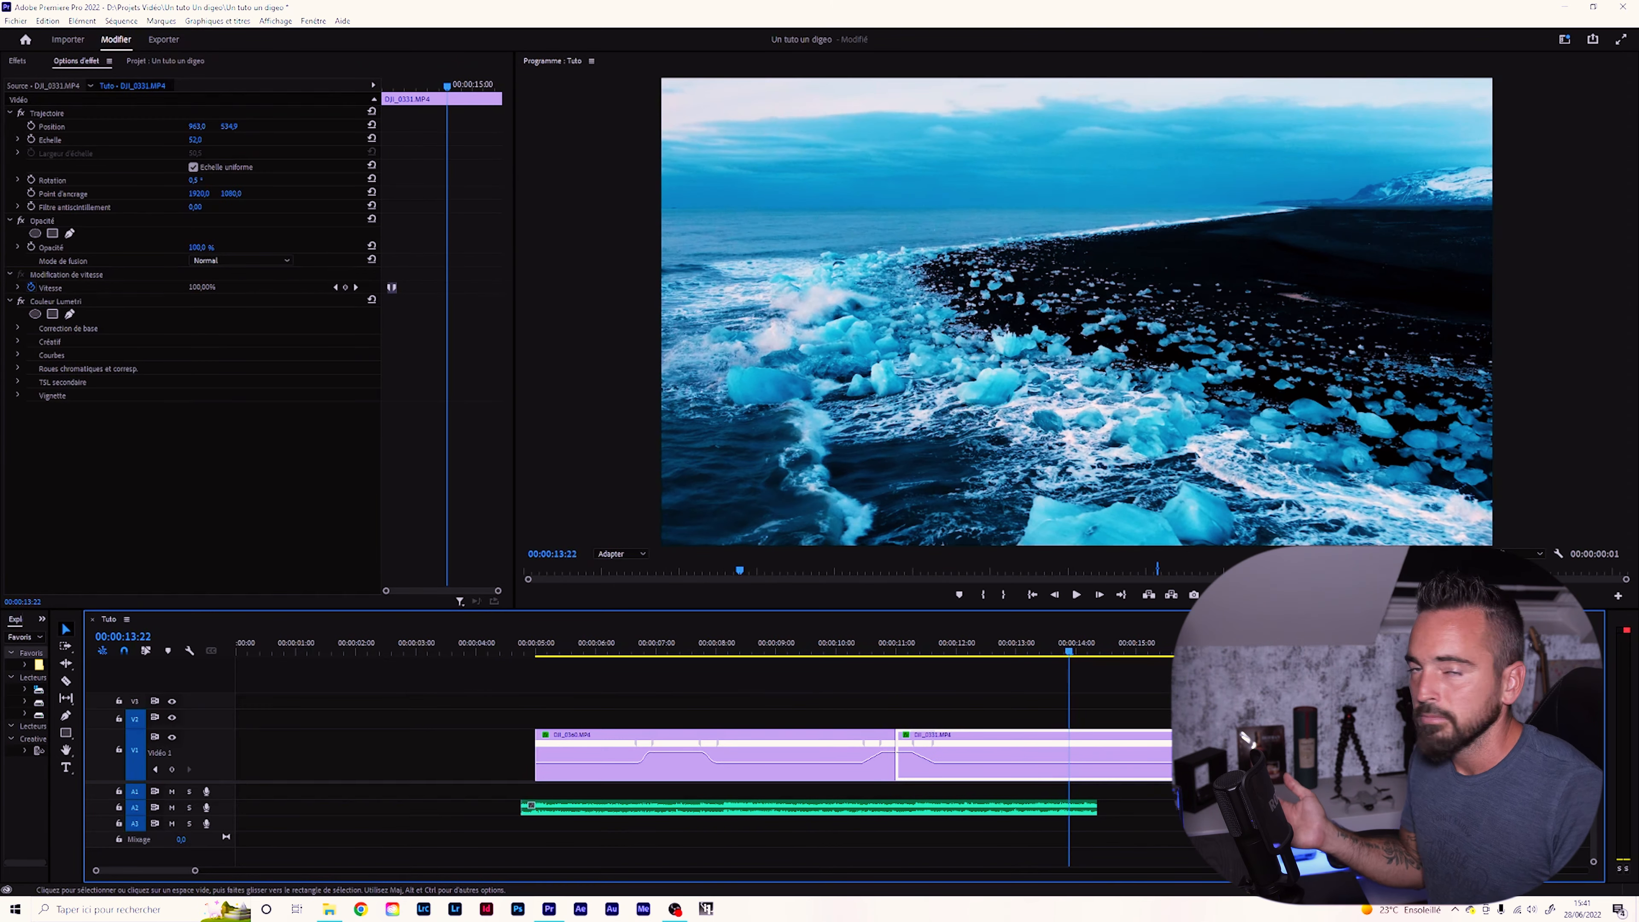